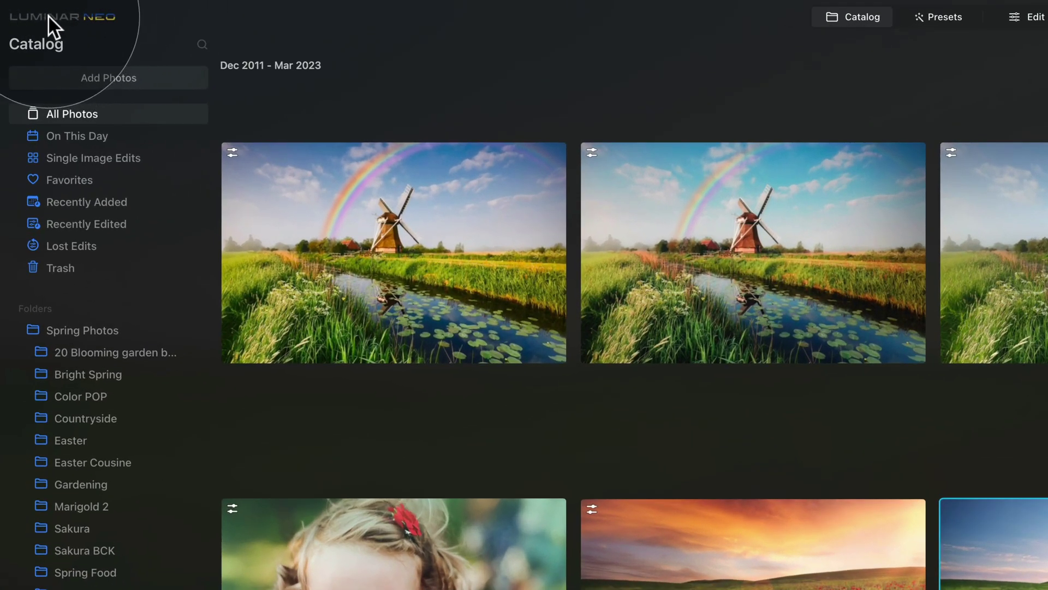
- View the About Luminar Neo window, close it, and reopen the application menu
left_click(48, 15)
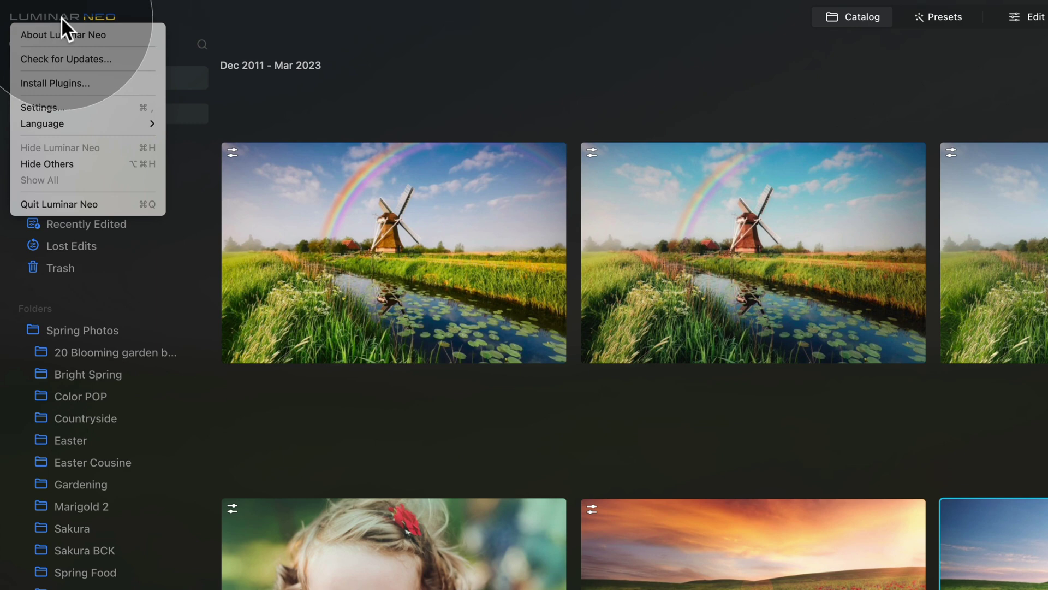
left_click(124, 35)
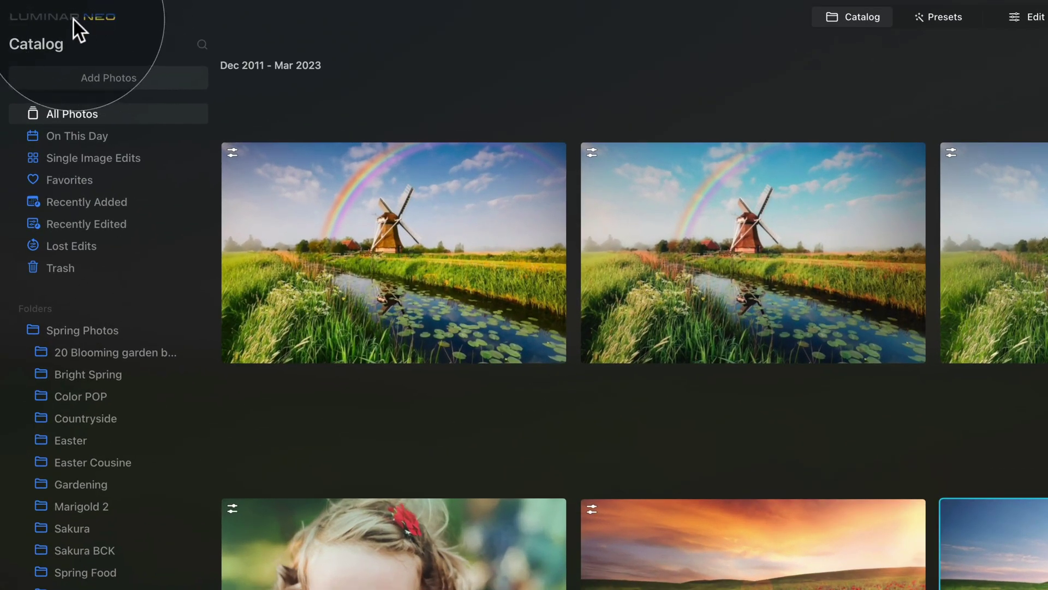
left_click(43, 12)
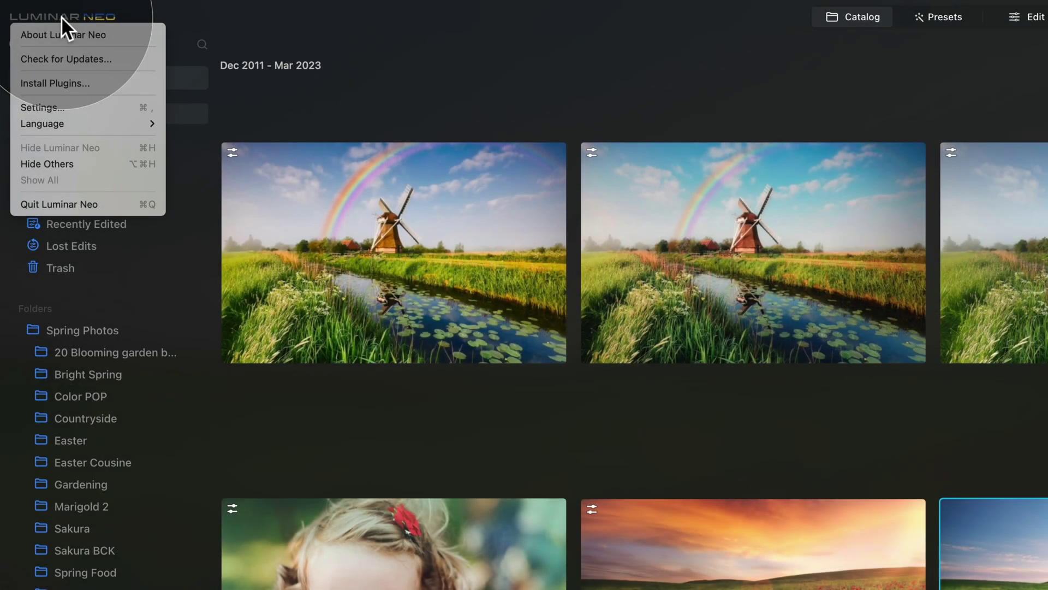
- Check for updates, then install the 1.8.0 update and relaunch Luminar Neo
left_click(120, 57)
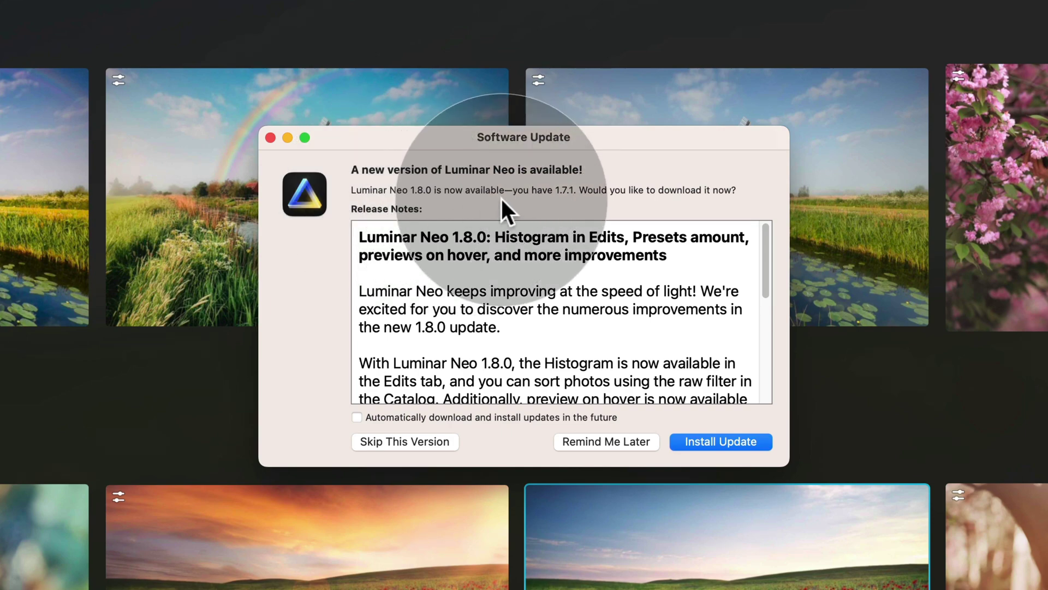
left_click(732, 443)
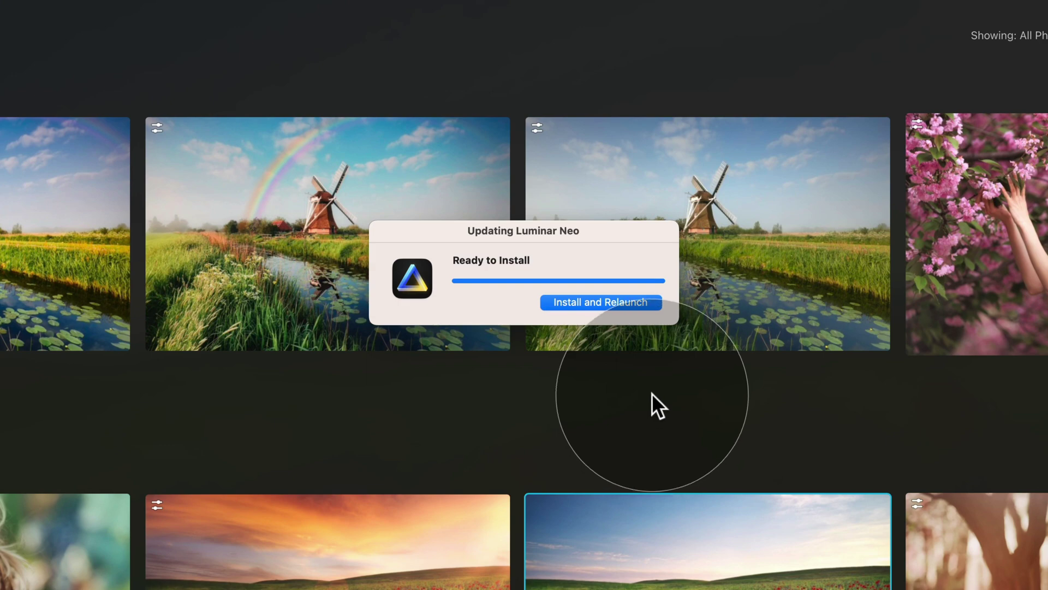
left_click(633, 303)
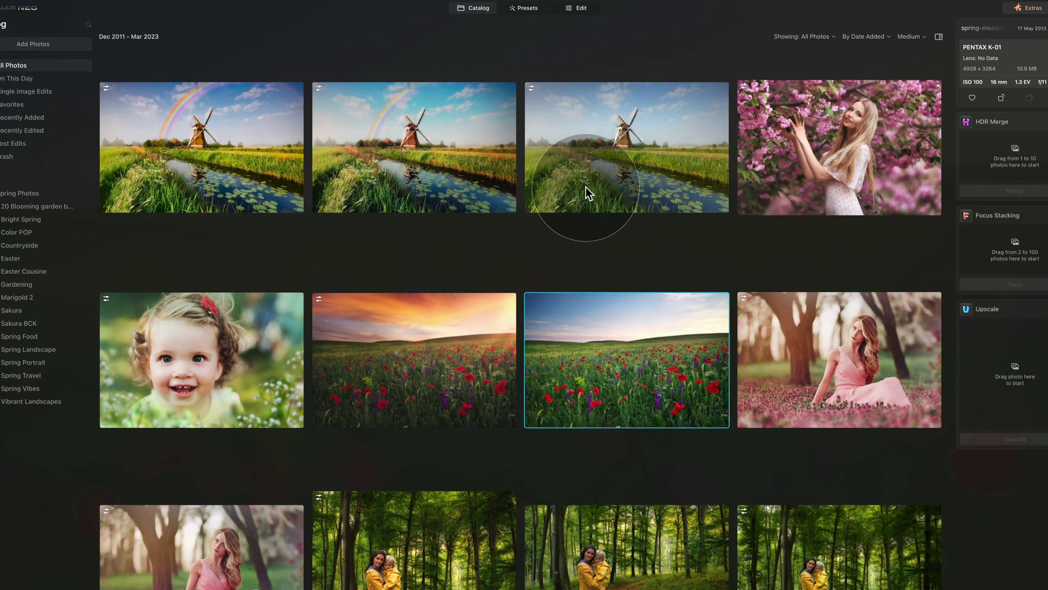
scroll(582, 219, "down", 1)
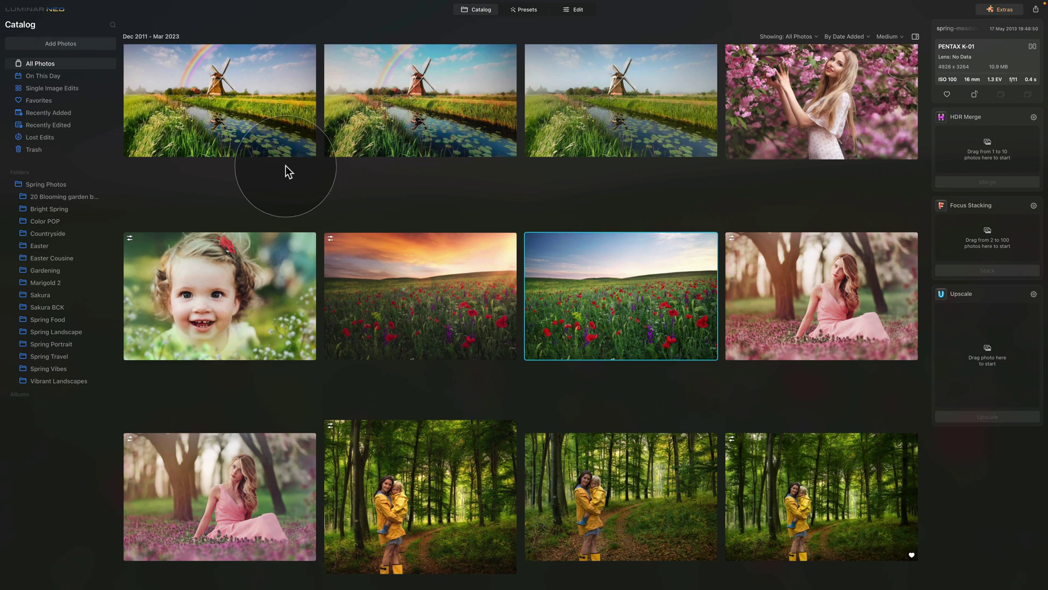
- Confirm in About Luminar Neo that the installed version is 1.8.0
left_click(55, 10)
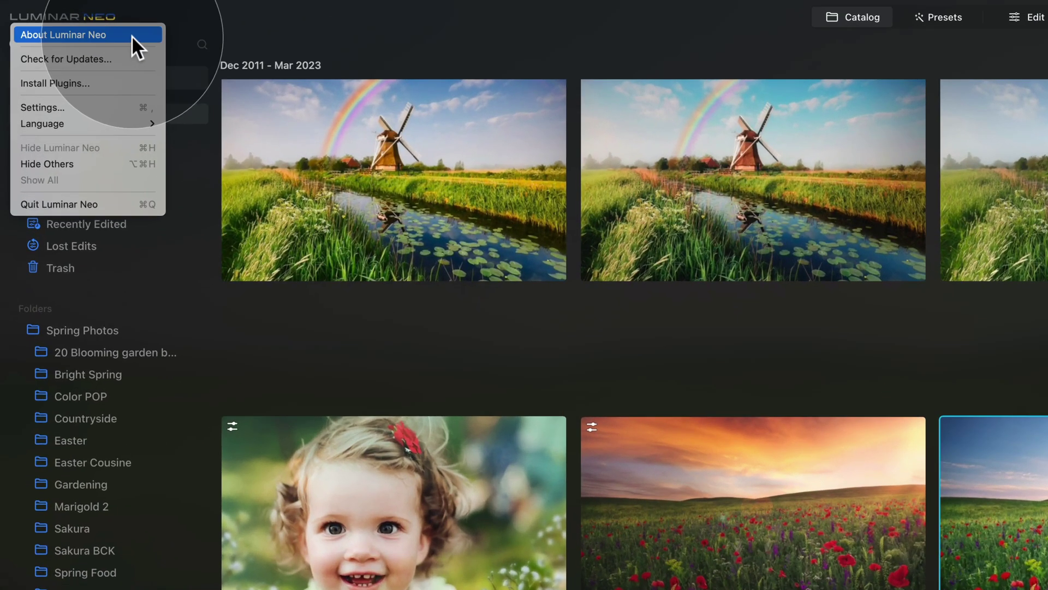
left_click(82, 23)
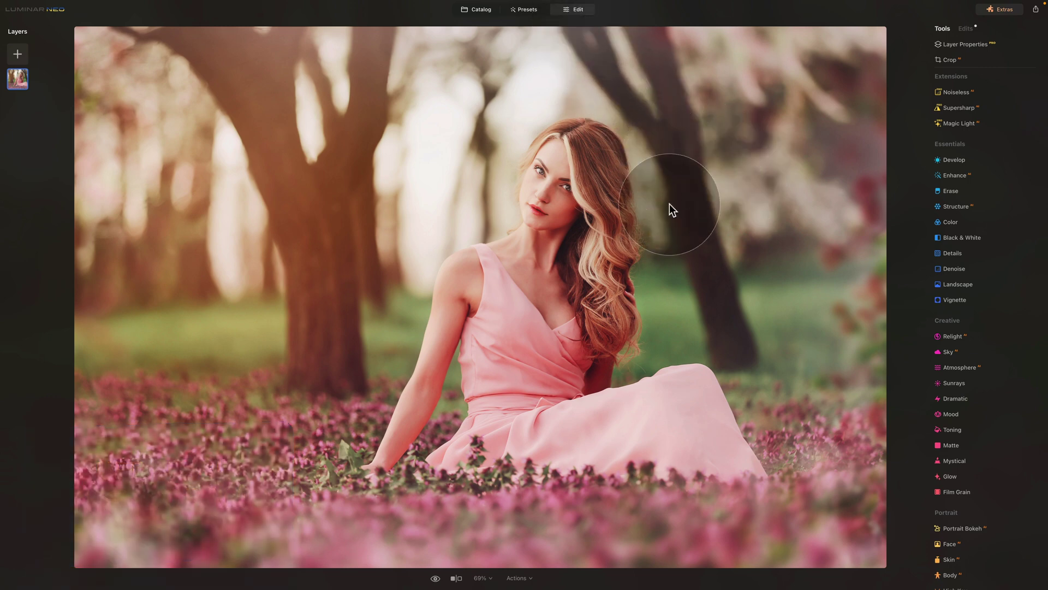
- Show the histogram from the photo's right-click menu
right_click(667, 182)
mouse_move(667, 184)
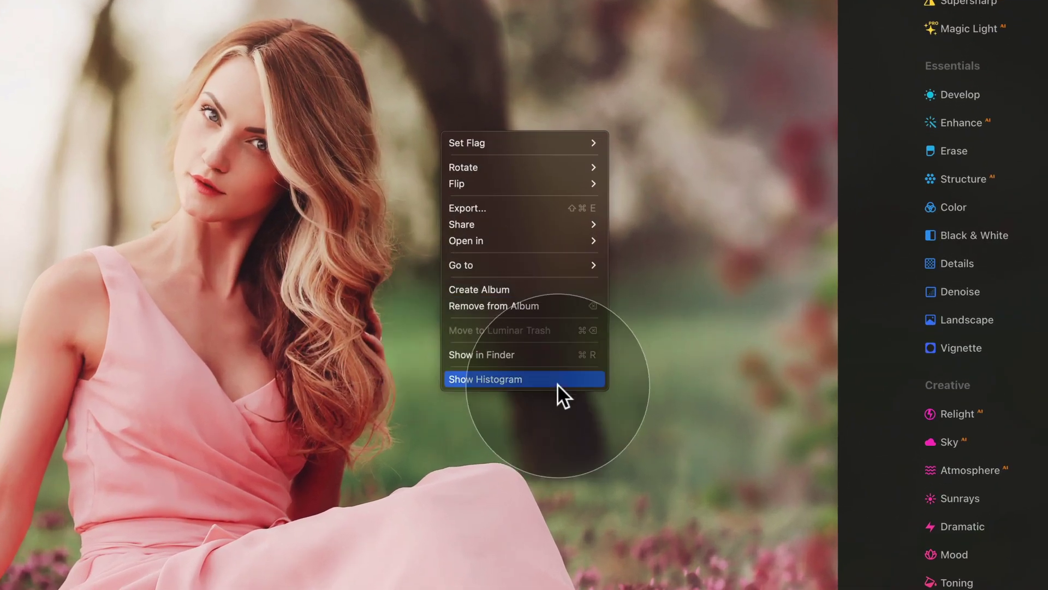
left_click(558, 384)
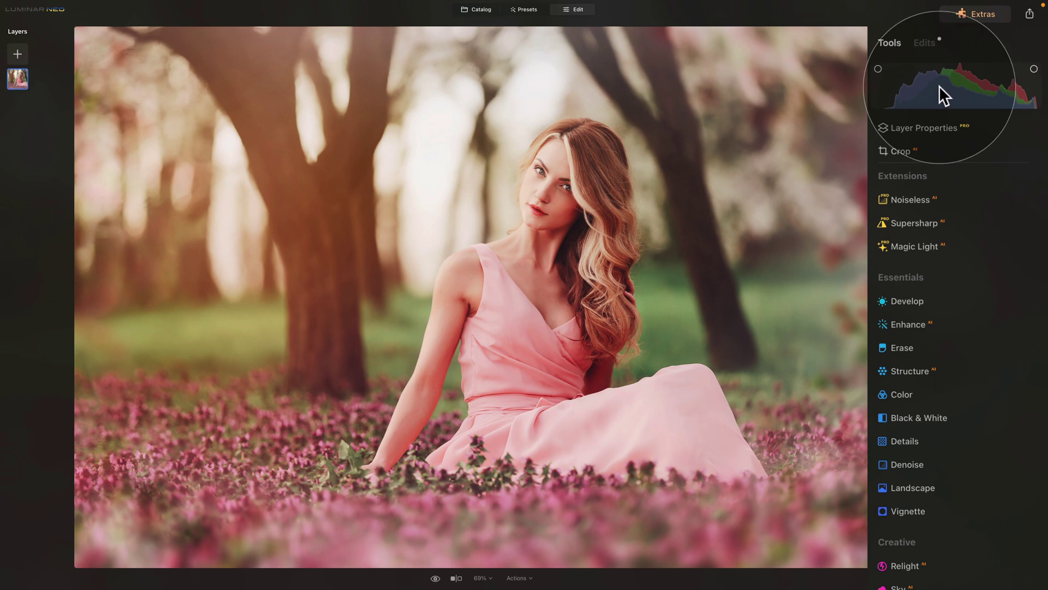
- Cycle the histogram through red, green and blue, and turn on shadow and highlight clipping warnings
left_click(939, 86)
left_click(939, 86)
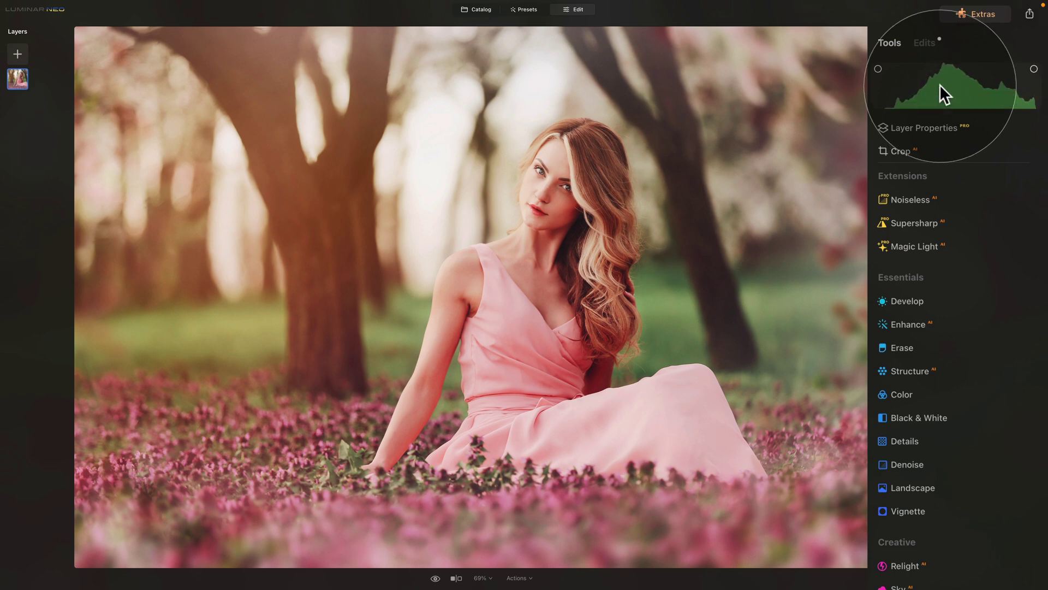
left_click(939, 88)
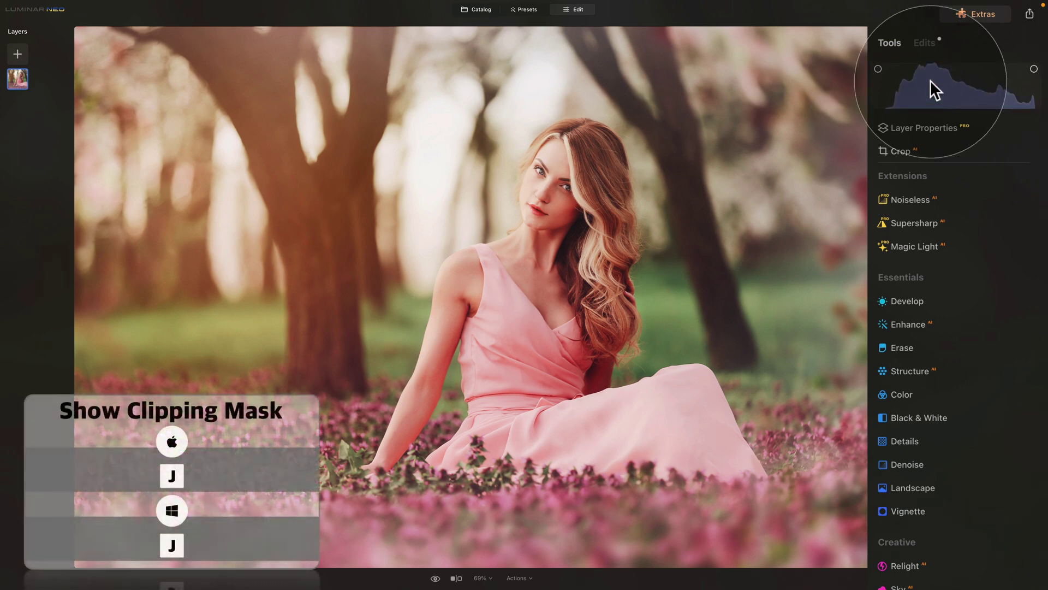
left_click(878, 69)
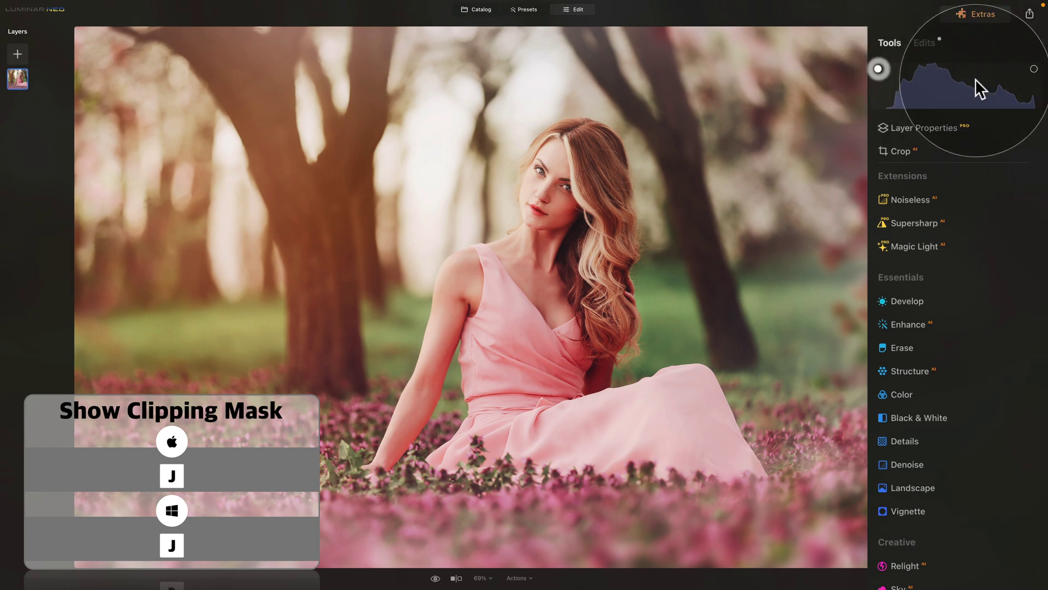
left_click(1033, 69)
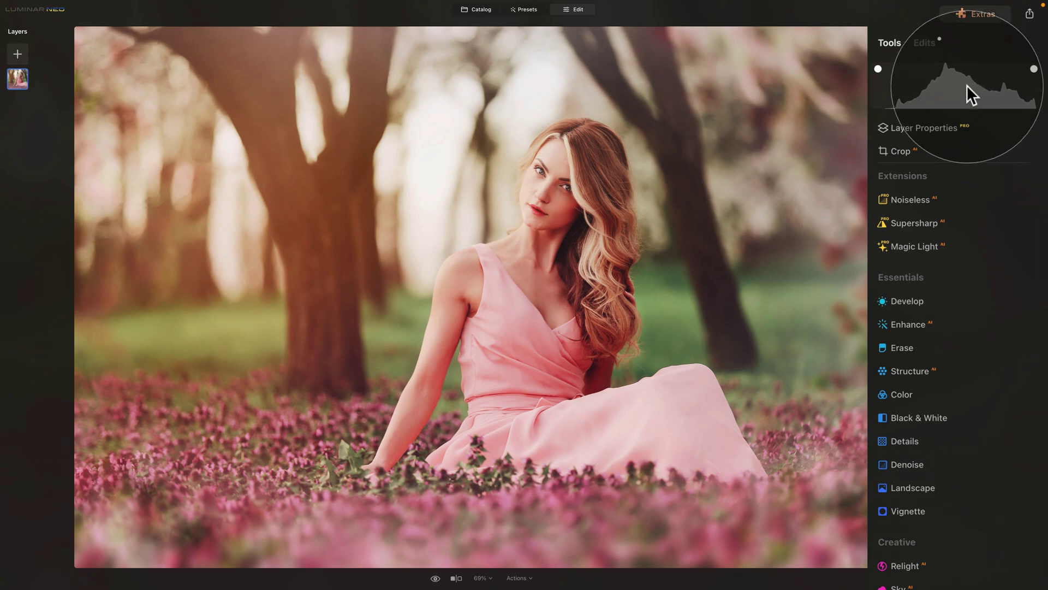
- In Edits, raise Midtones Contrast from 22 to 54 and Highlights Contrast from 0 to 24
left_click(924, 43)
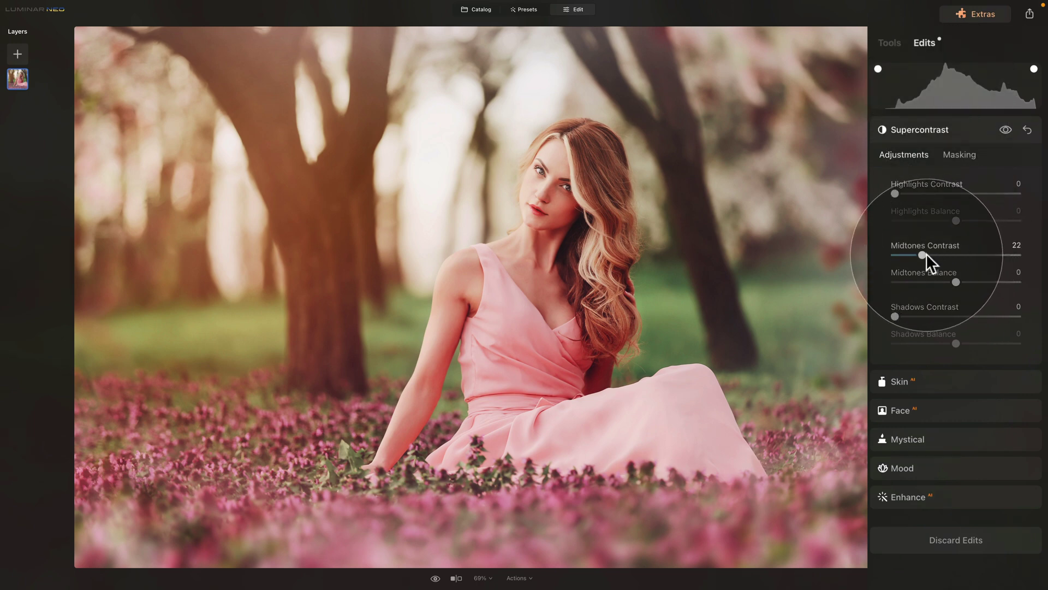
left_click_drag(926, 255, 965, 256)
left_click_drag(901, 193, 929, 193)
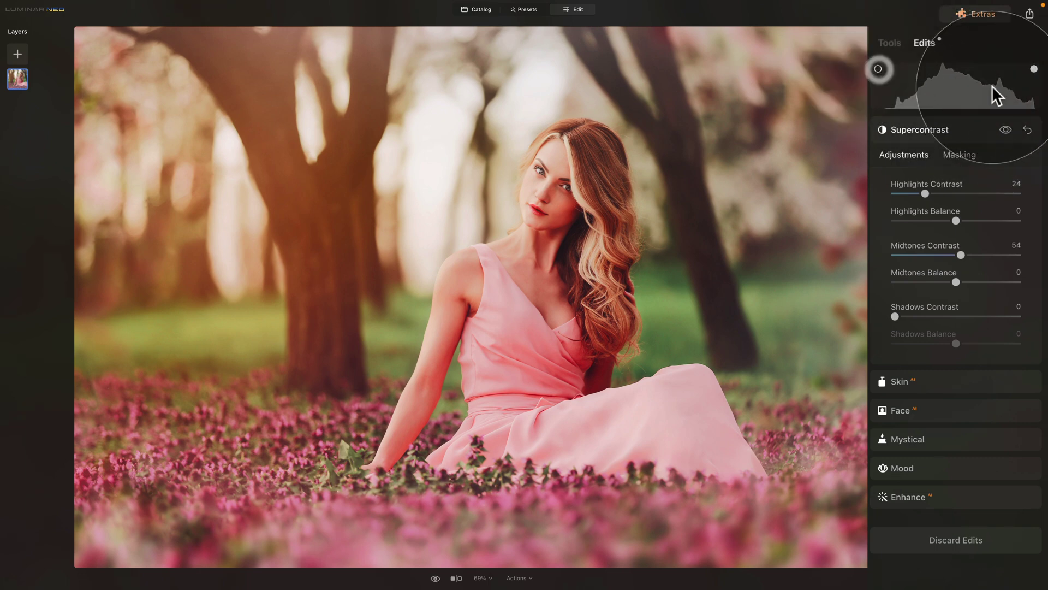
left_click(956, 87)
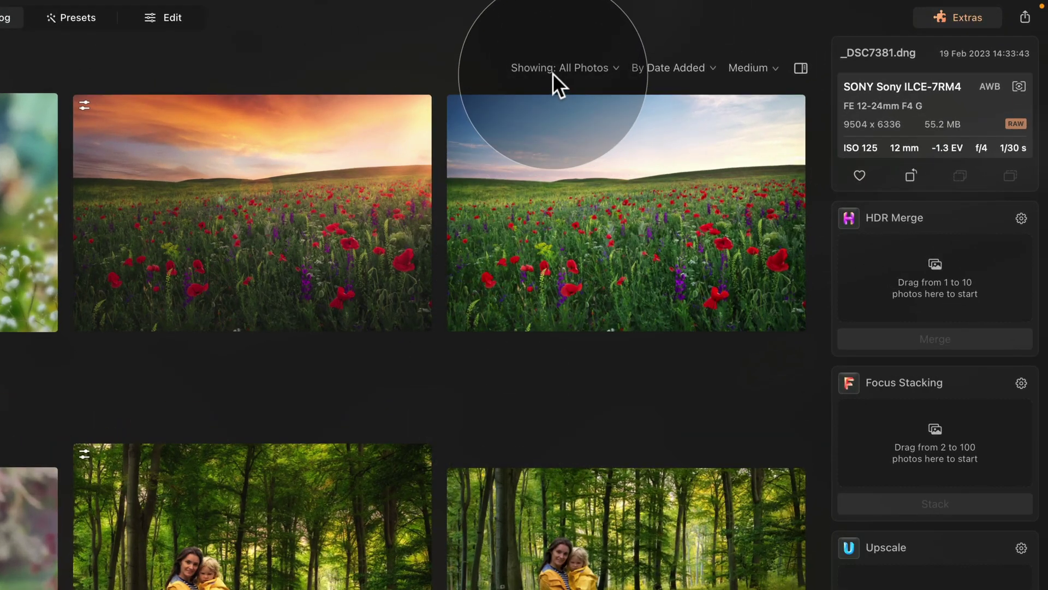
left_click(553, 70)
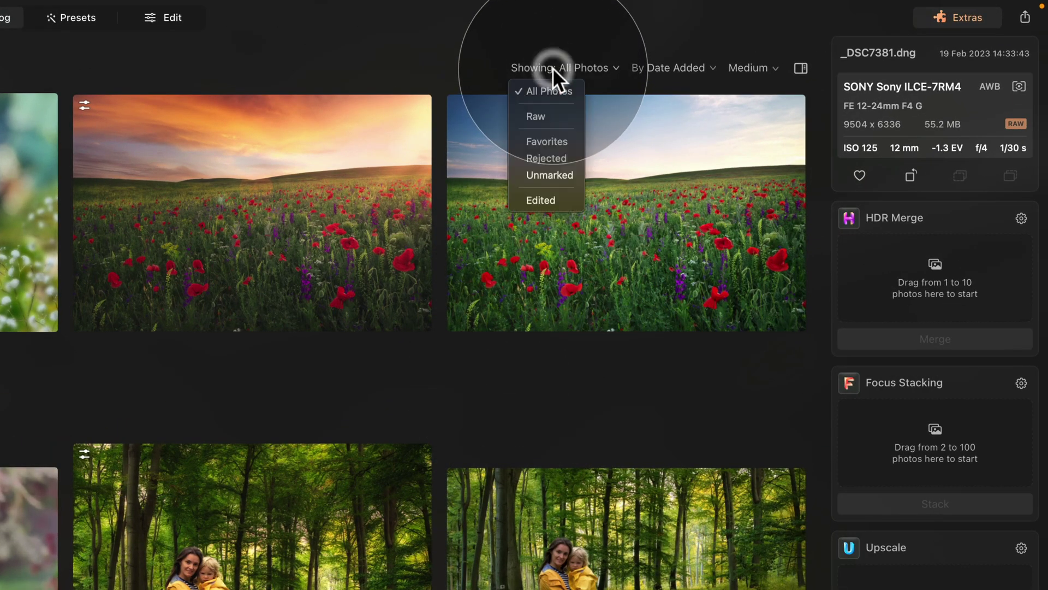
left_click(559, 111)
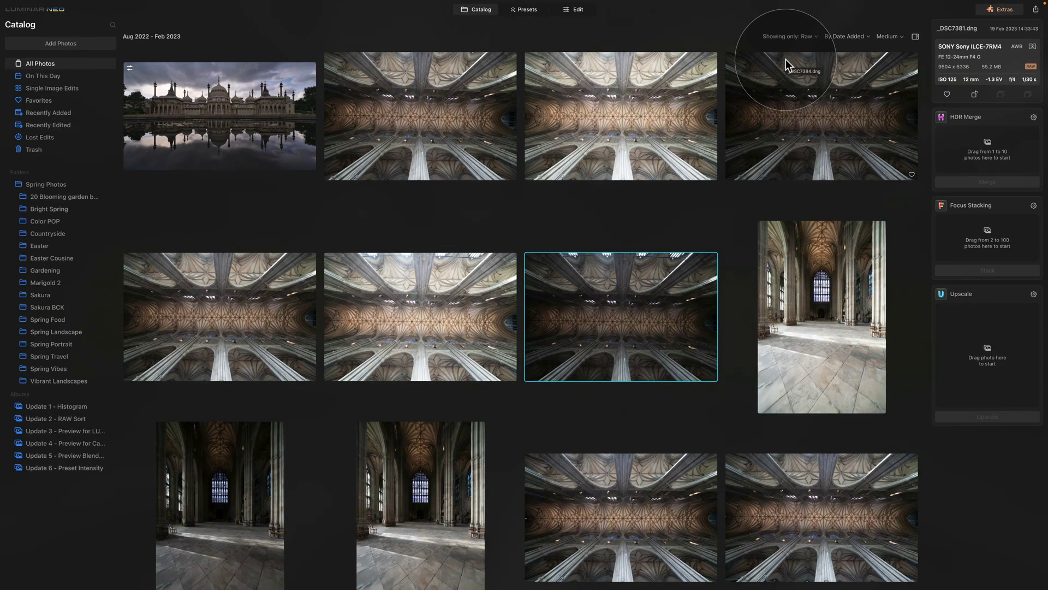
scroll(699, 225, "down", 5)
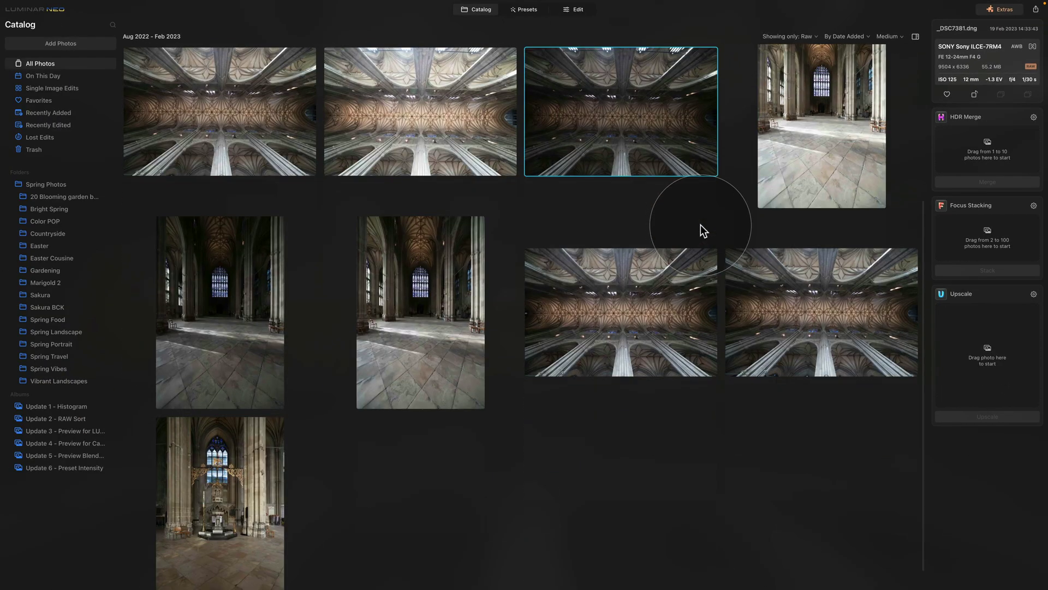
scroll(708, 234, "up", 5)
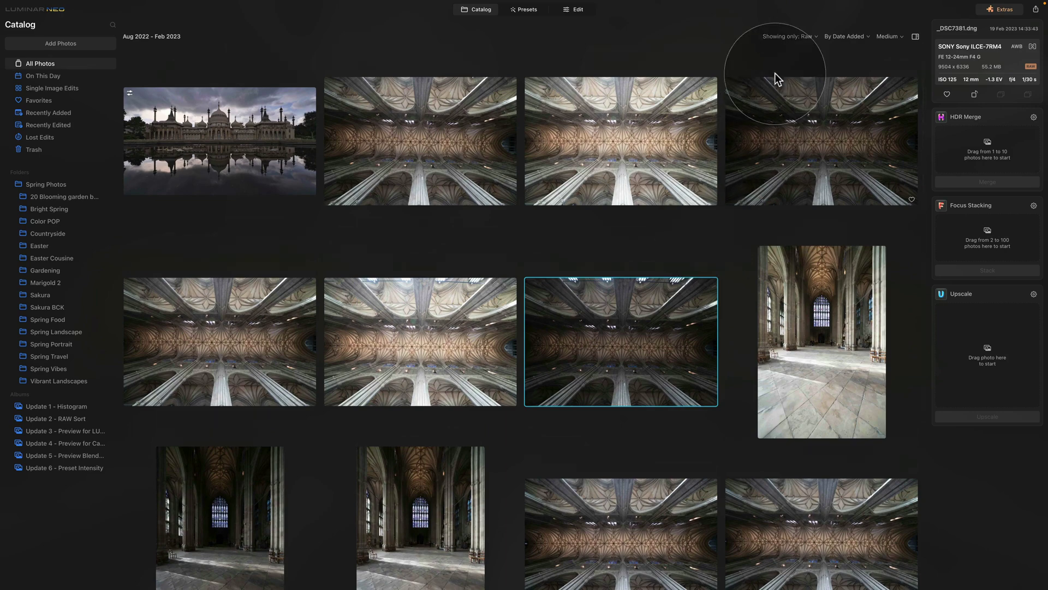
left_click(780, 38)
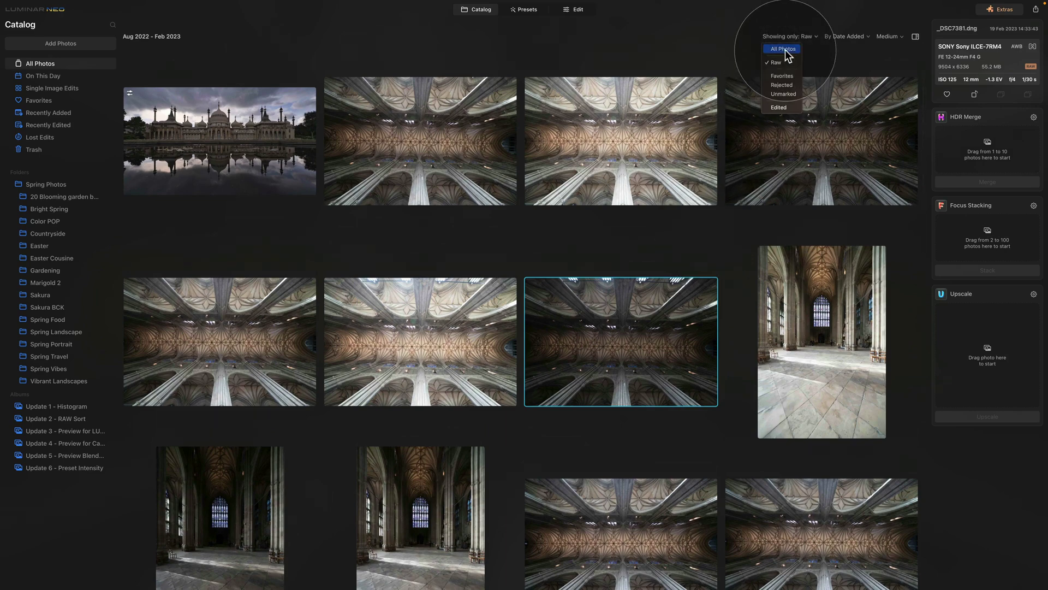
left_click(785, 50)
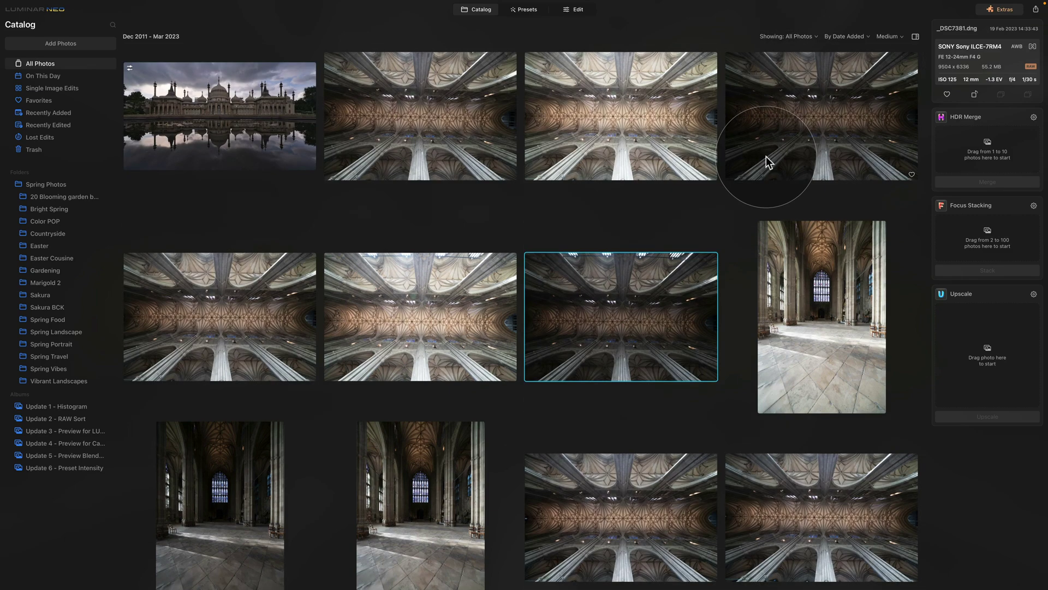
scroll(766, 156, "down", 10)
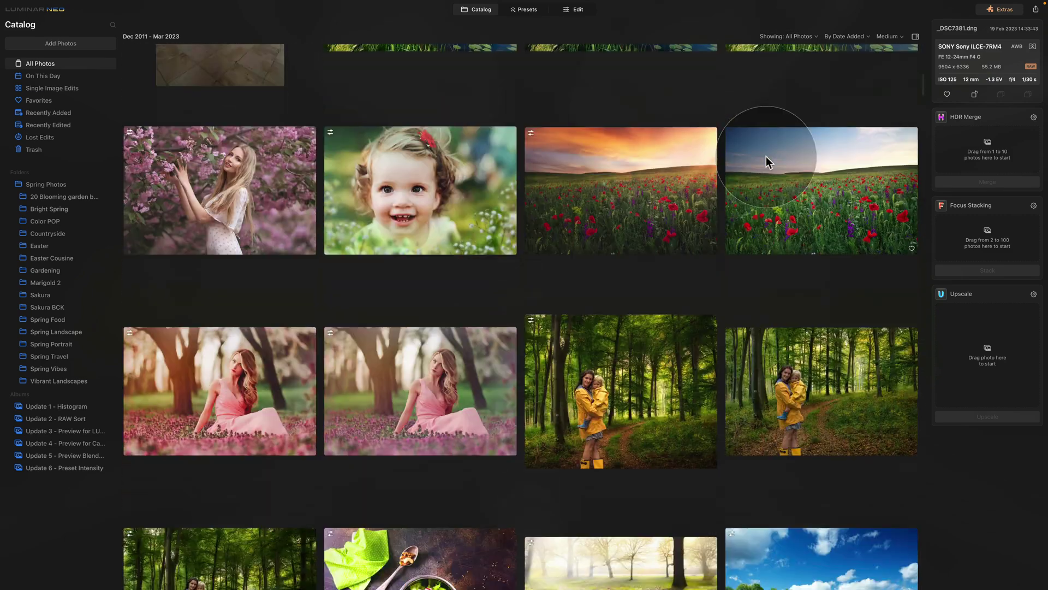
scroll(766, 156, "down", 2)
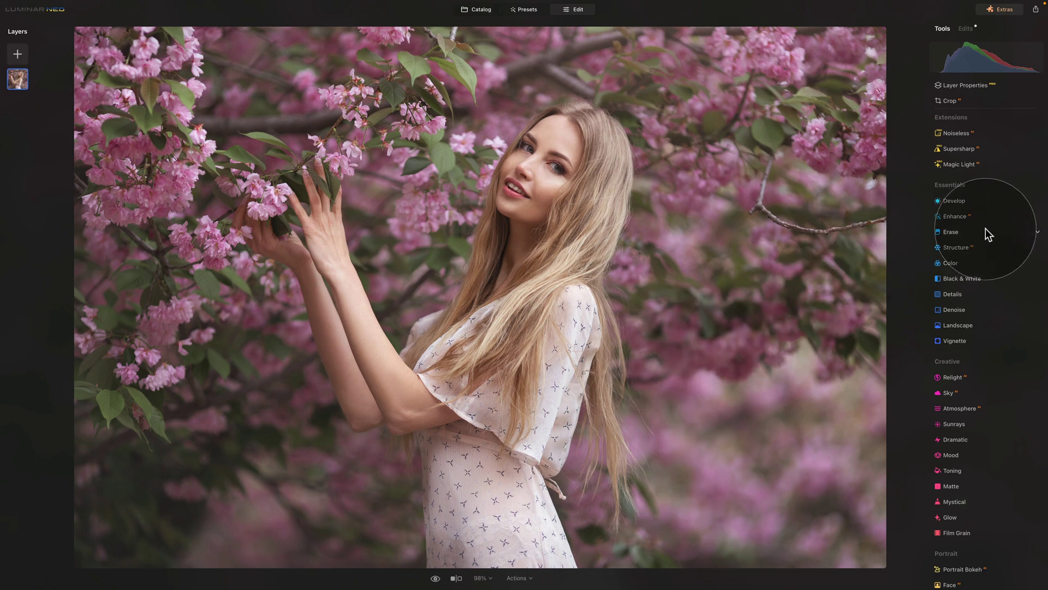
- Apply the French Pink custom LUT in the Mood tool at full amount
scroll(954, 341, "down", 3)
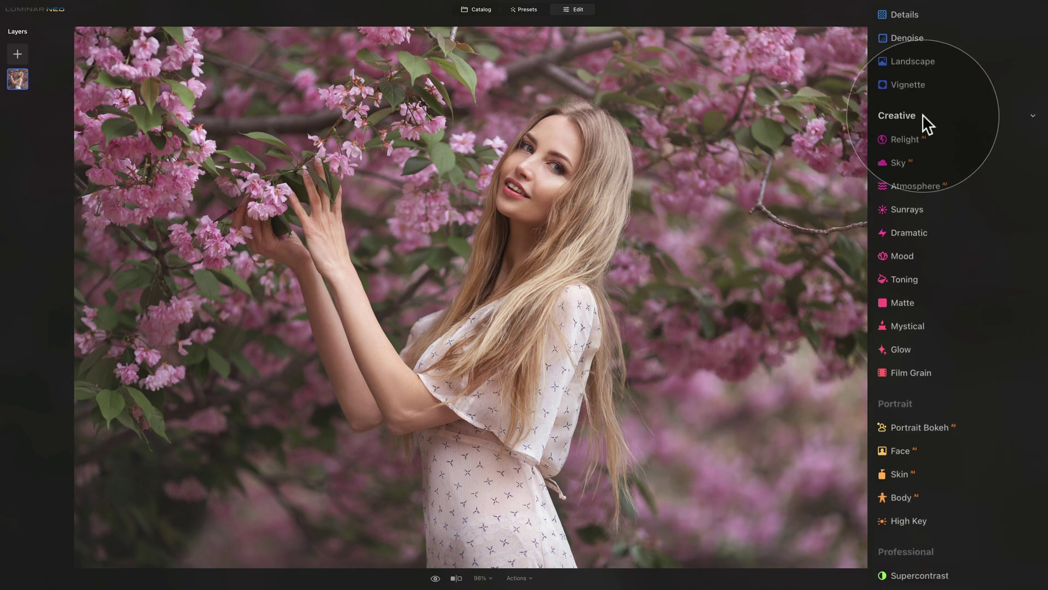
left_click(907, 256)
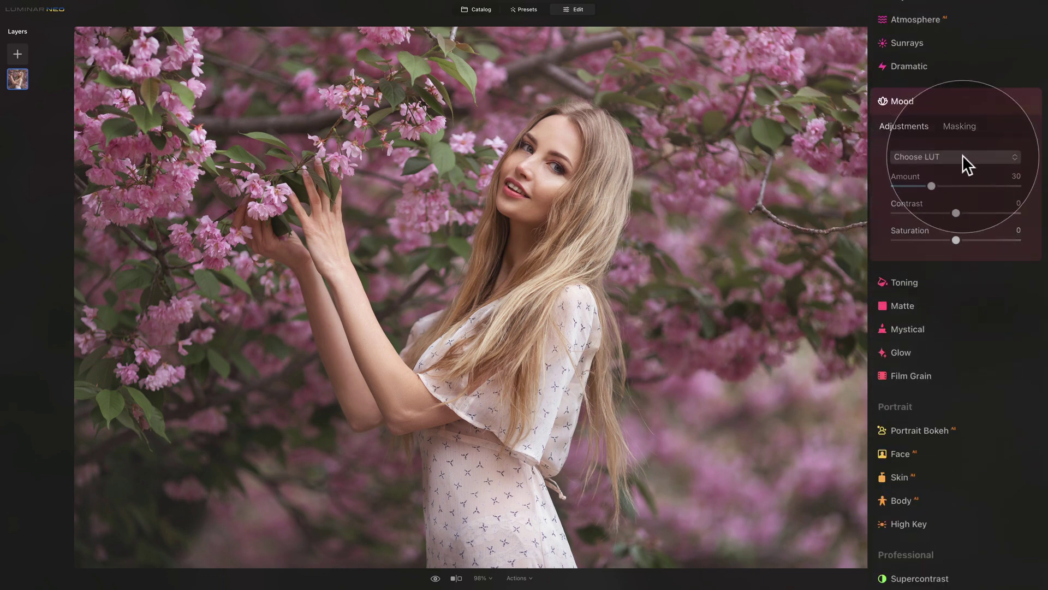
left_click(962, 156)
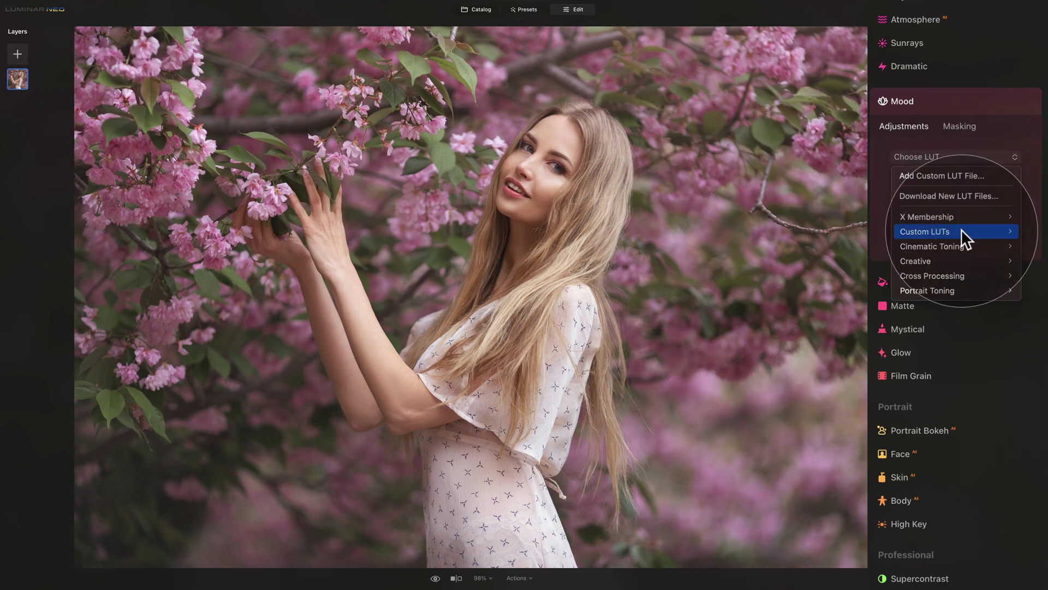
mouse_move(962, 231)
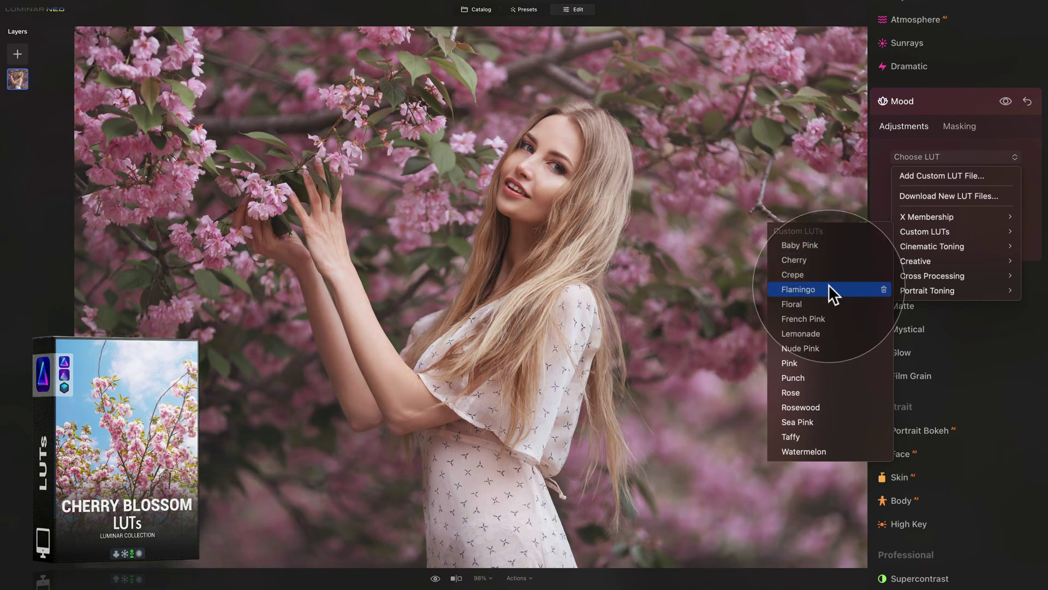
left_click(826, 316)
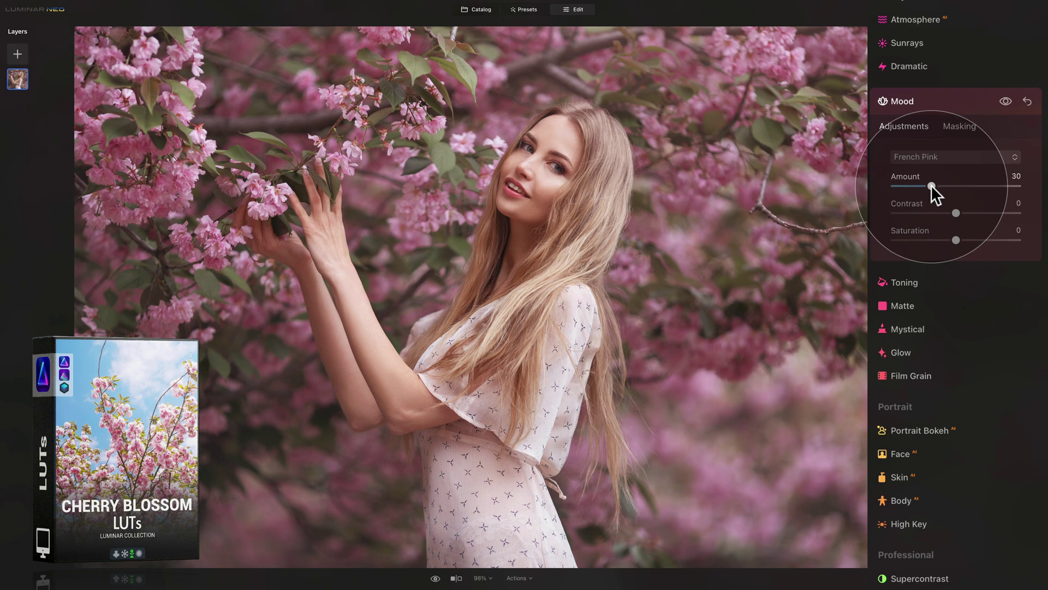
left_click_drag(931, 186, 1035, 189)
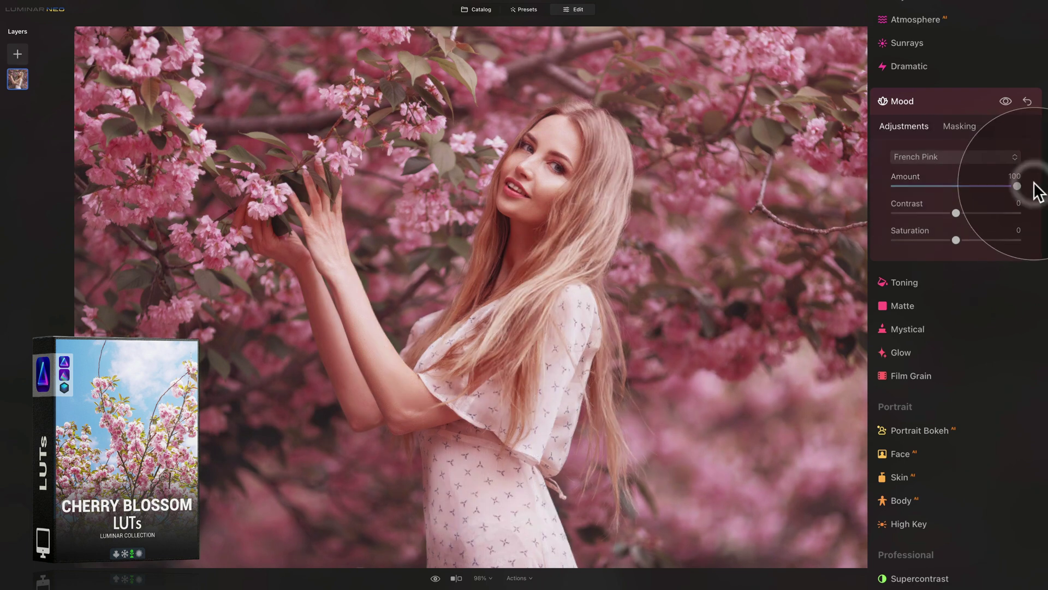
- Switch the Mood LUT to Floral and lower its amount to 77
left_click(934, 158)
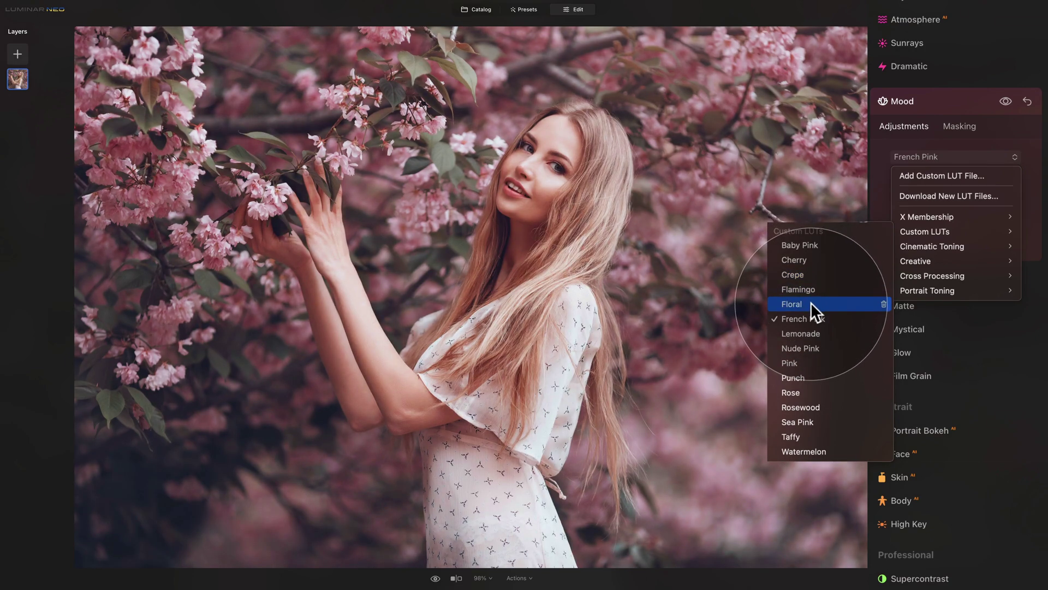
left_click(810, 303)
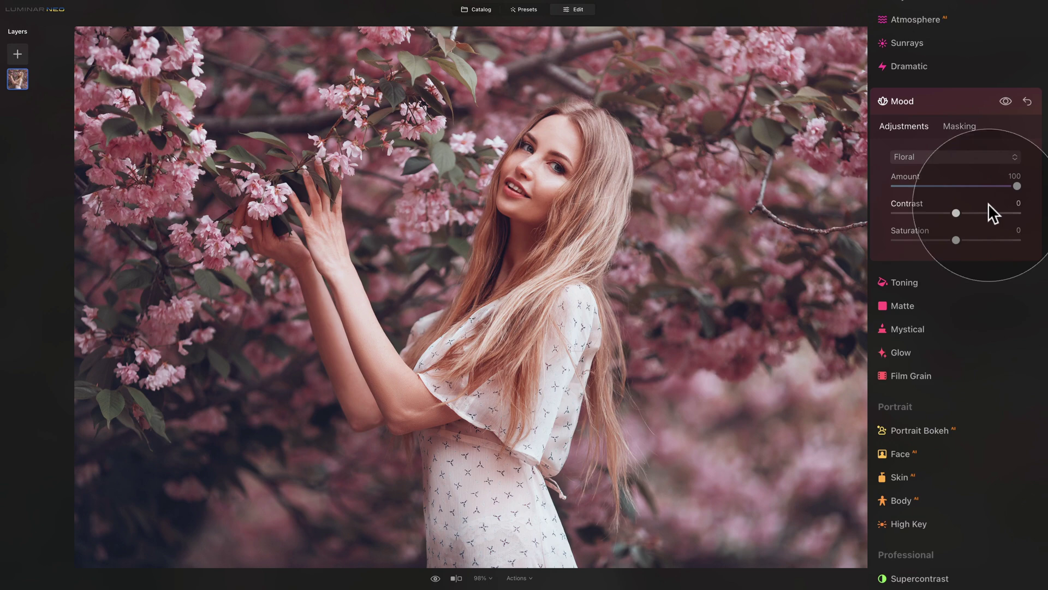
left_click_drag(1017, 186, 989, 187)
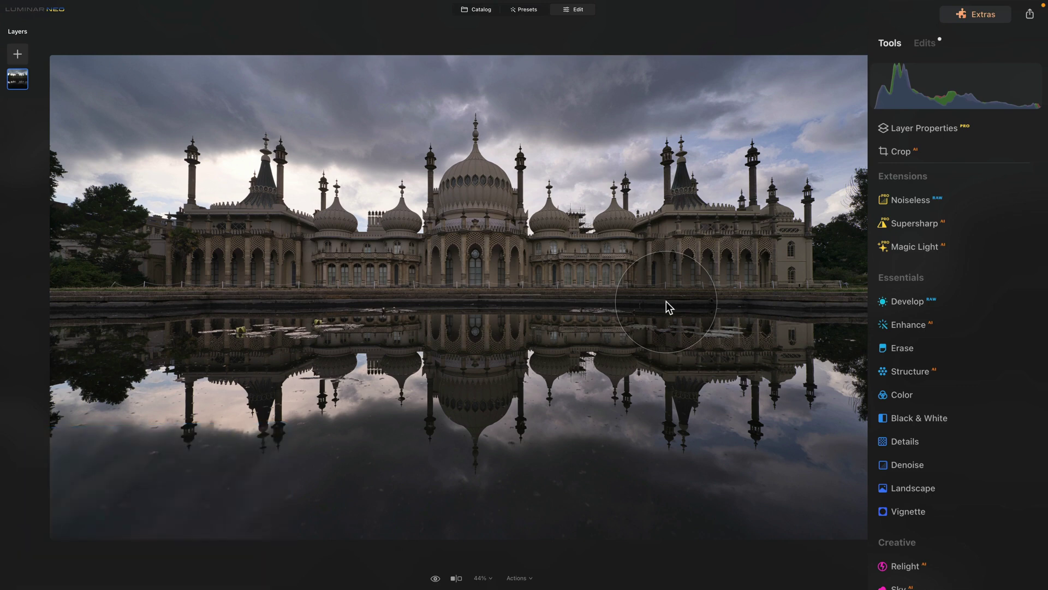
- In Develop, change the Camera Profile from Luminar Default to Camera Standard
left_click(918, 300)
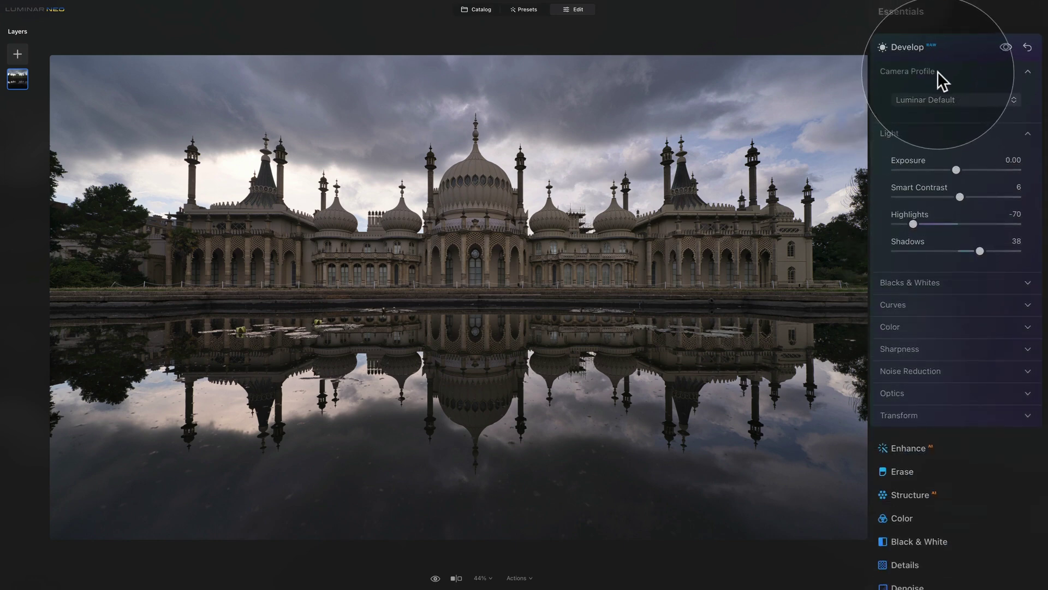
left_click(974, 99)
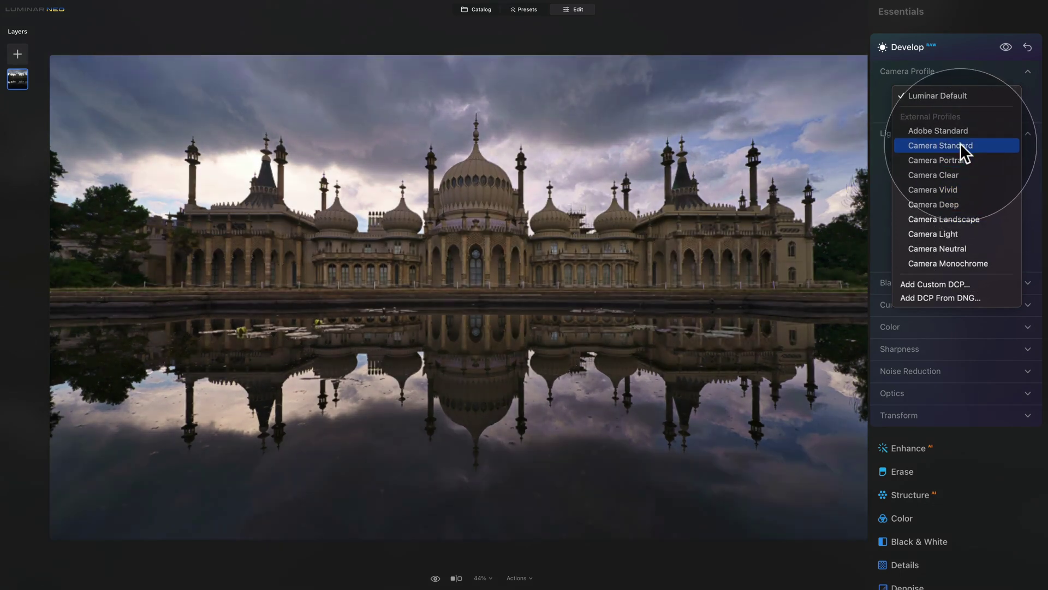
left_click(960, 145)
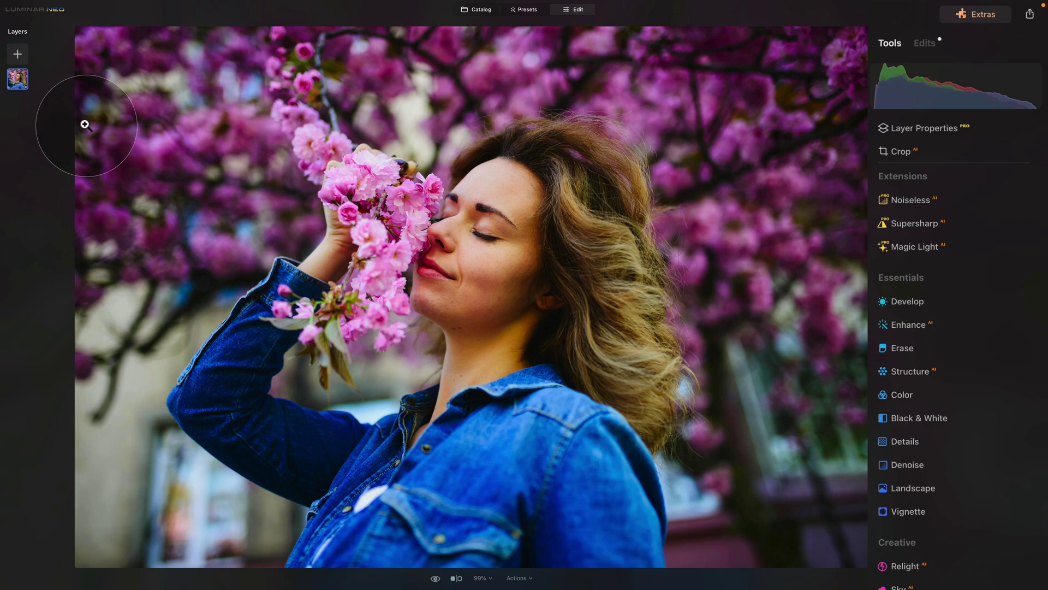
- Add the orange image from My Images as a layer at full opacity in Screen blend mode
left_click(22, 58)
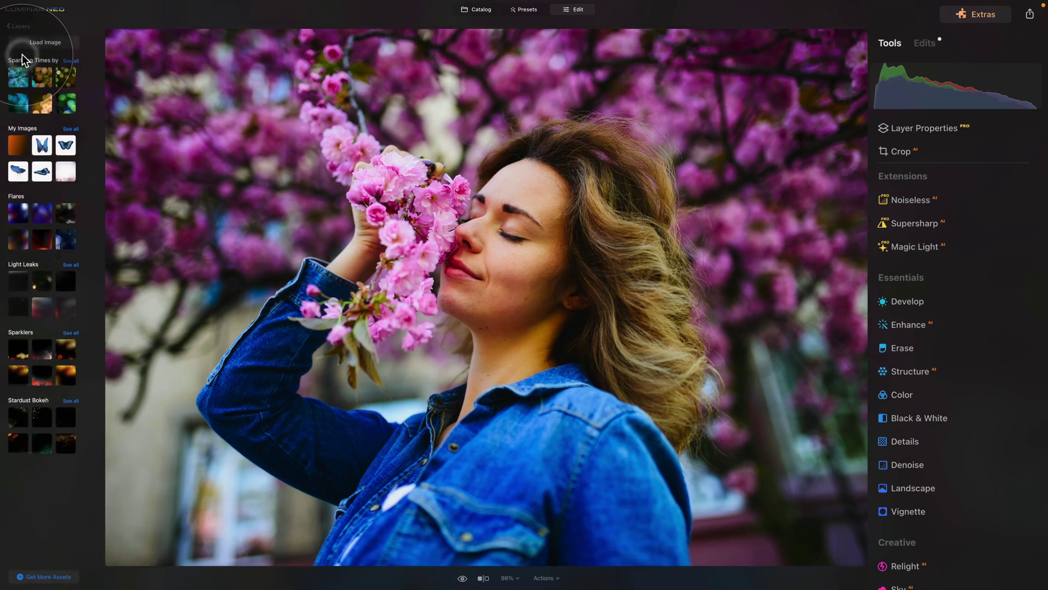
left_click(19, 146)
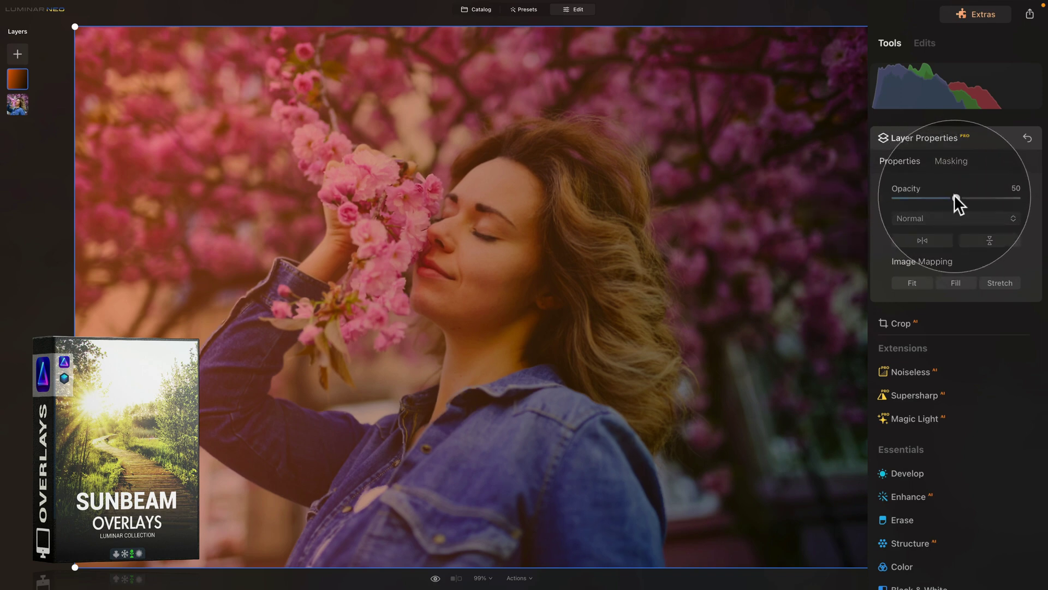
left_click_drag(956, 196, 1032, 194)
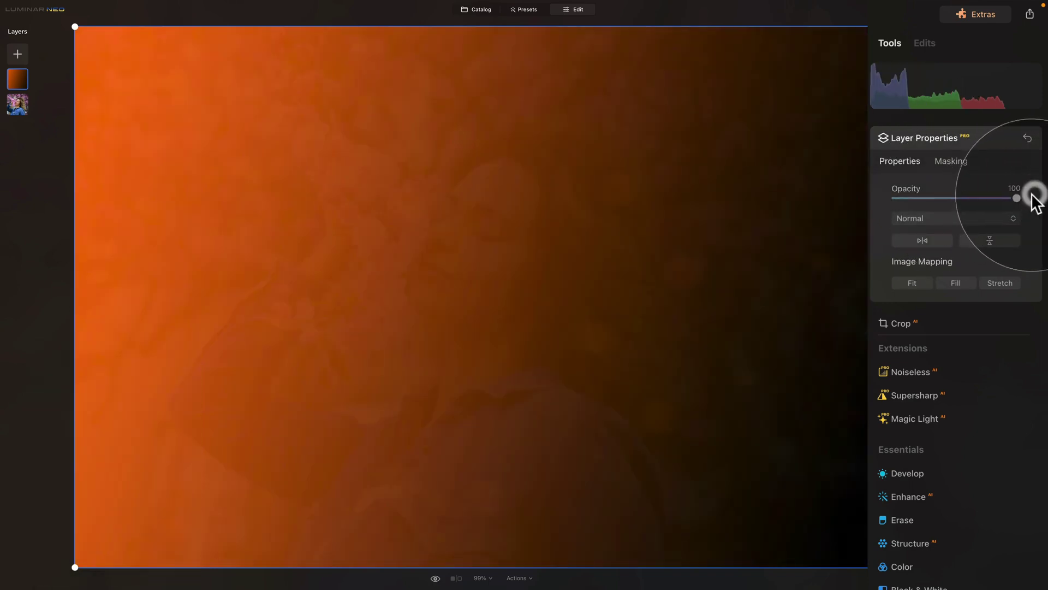
left_click(952, 219)
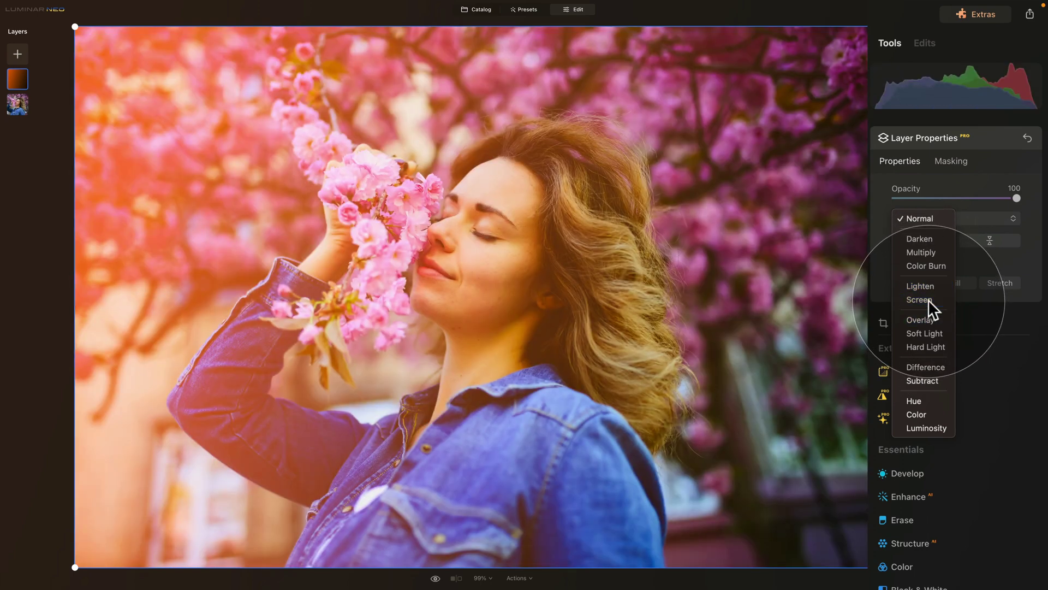
left_click(928, 299)
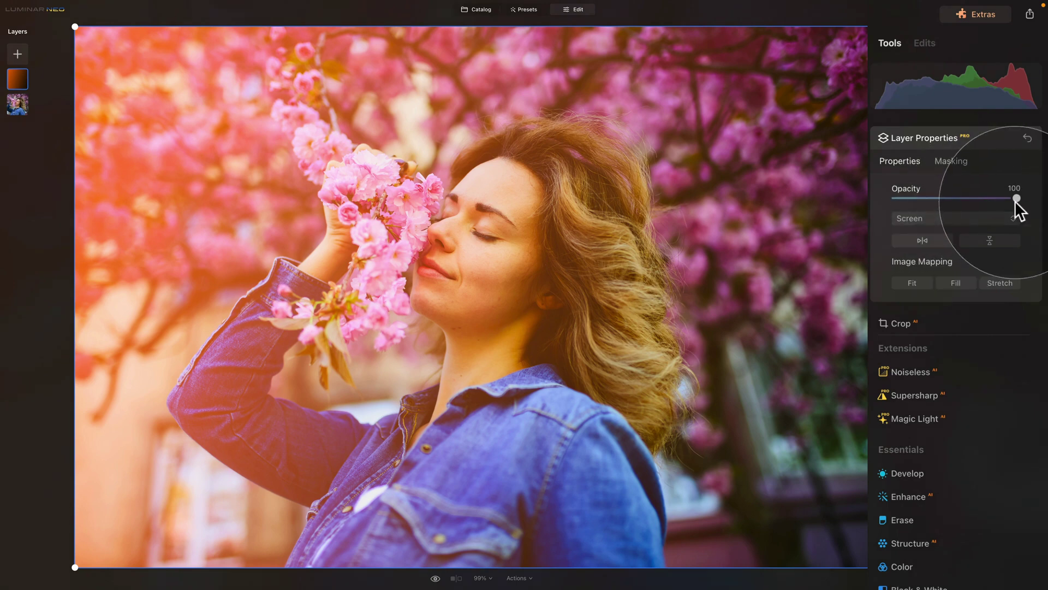
- Lower the orange layer's opacity to 61 and shift it toward the left
mouse_move(1016, 198)
left_mouse_down()
mouse_move(947, 199)
mouse_move(965, 199)
left_mouse_up()
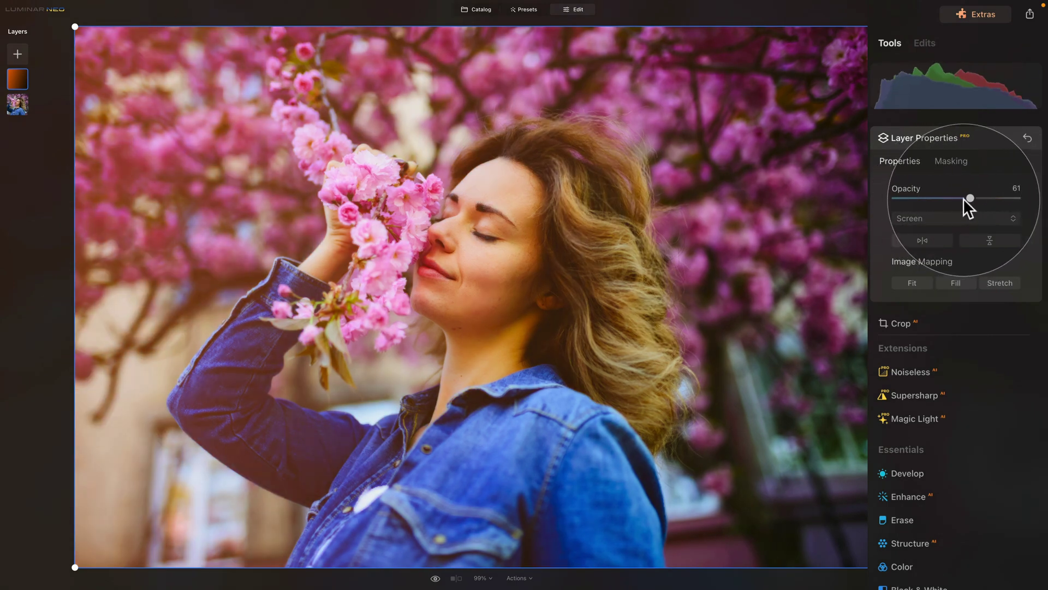
left_click_drag(762, 186, 533, 184)
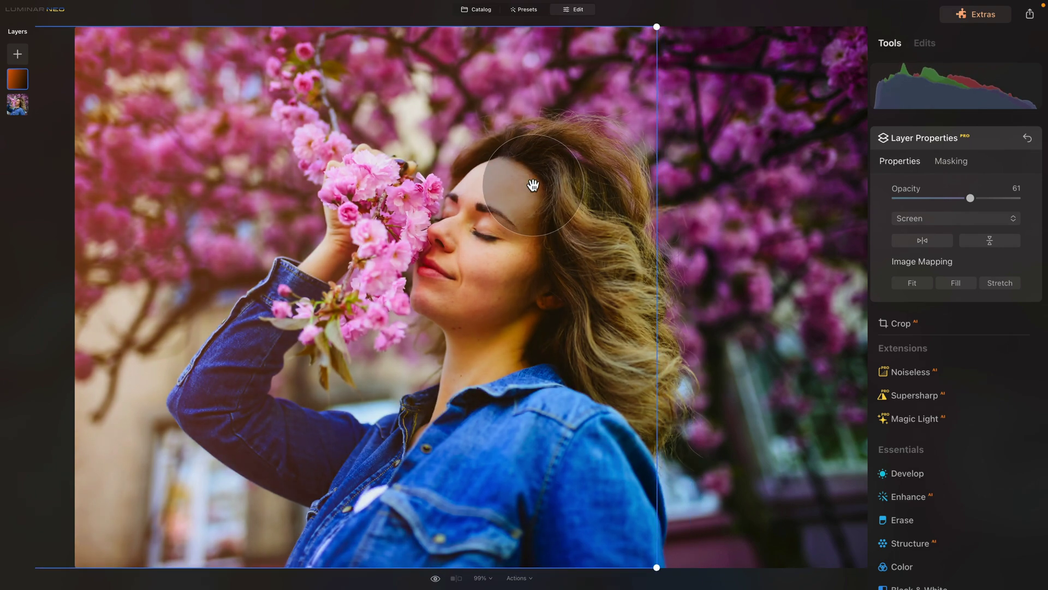
key("Return")
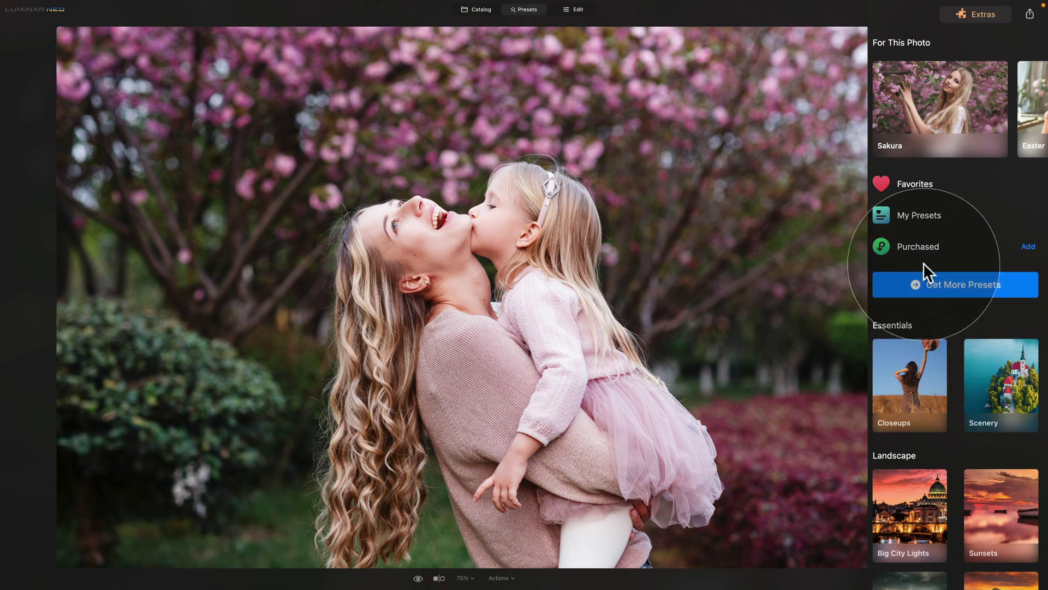
- Open the Purchased Sakura collection and preview the Vintage Sakura and Toffee Red presets
left_click(928, 246)
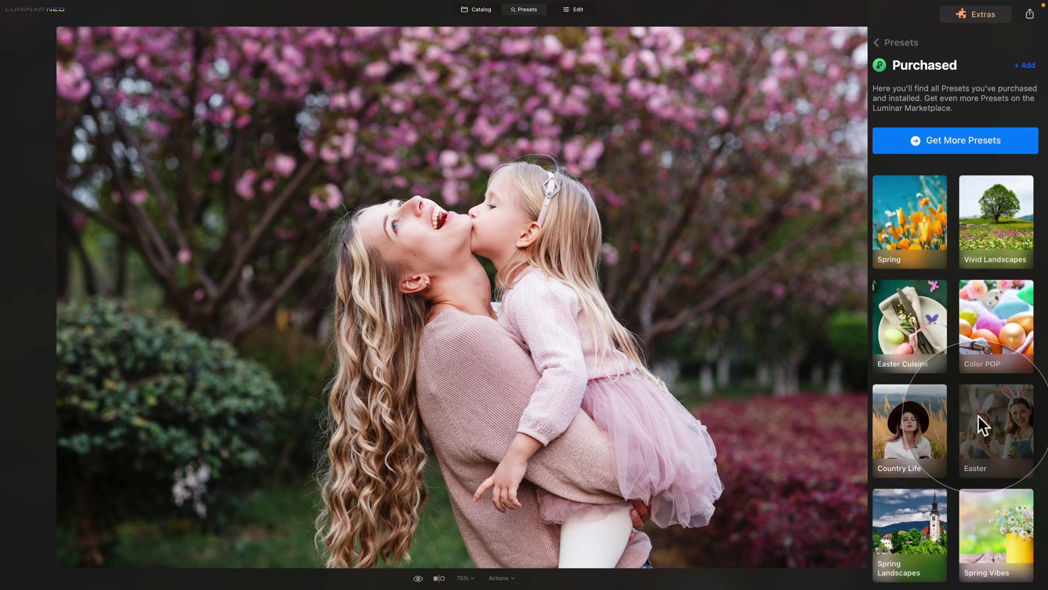
scroll(977, 410, "down", 8)
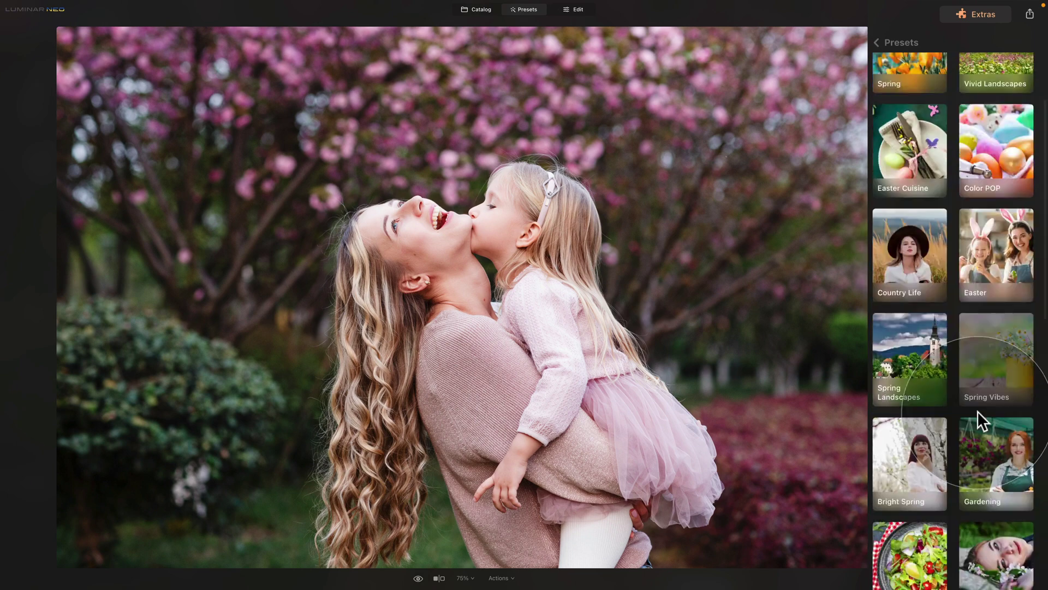
left_click(986, 533)
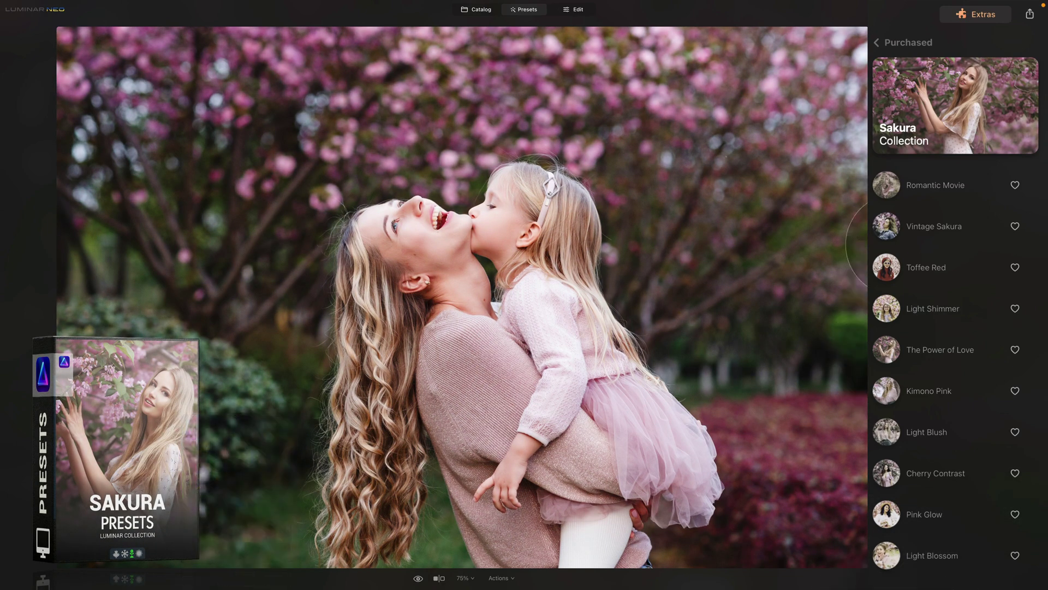
left_click(907, 231)
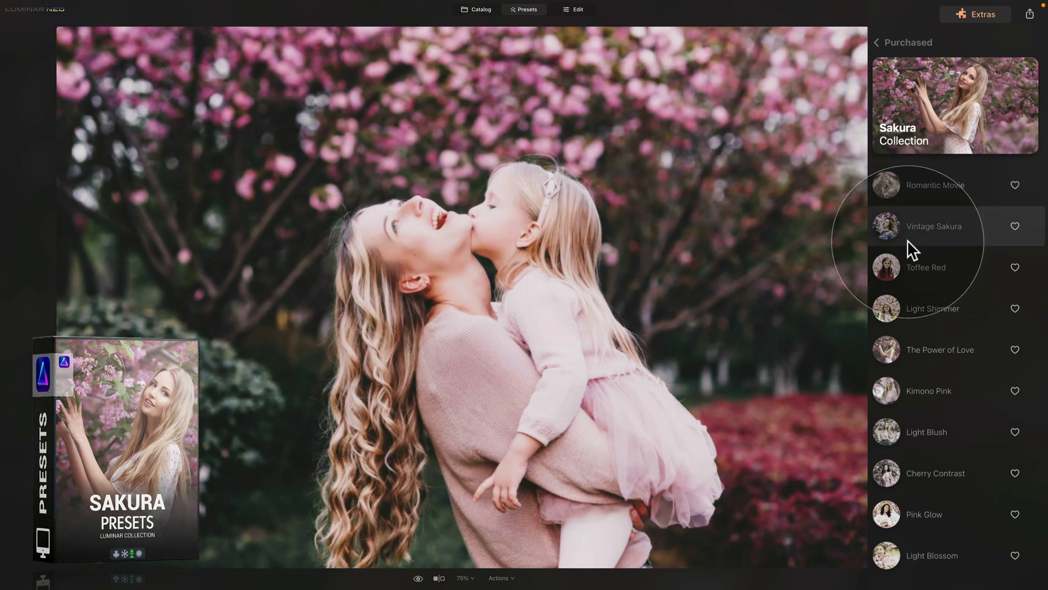
left_click(903, 270)
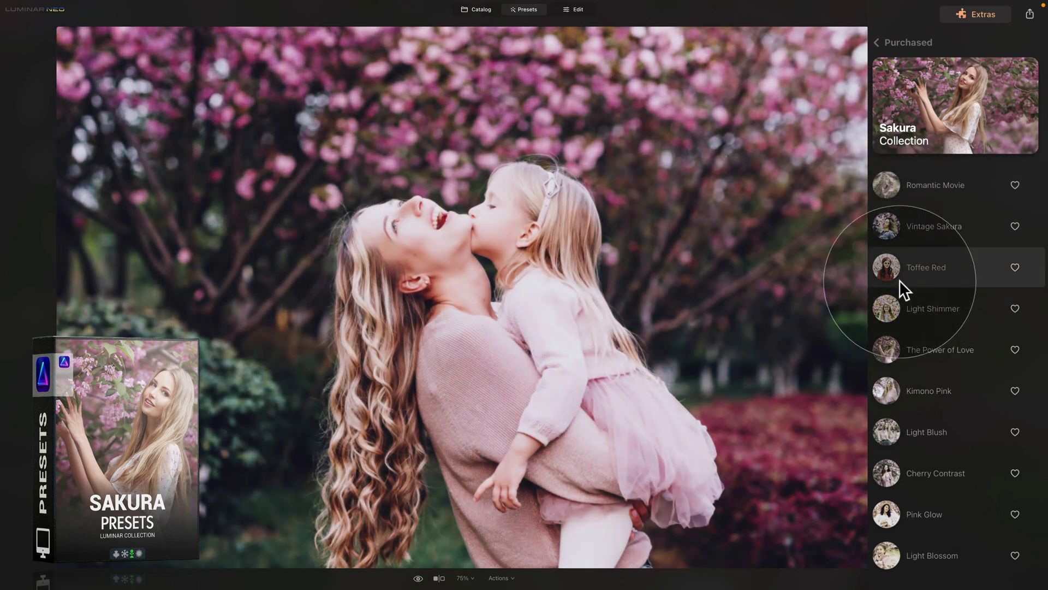
- Apply the Toffee Red preset and set its amount to 65
left_click(958, 267)
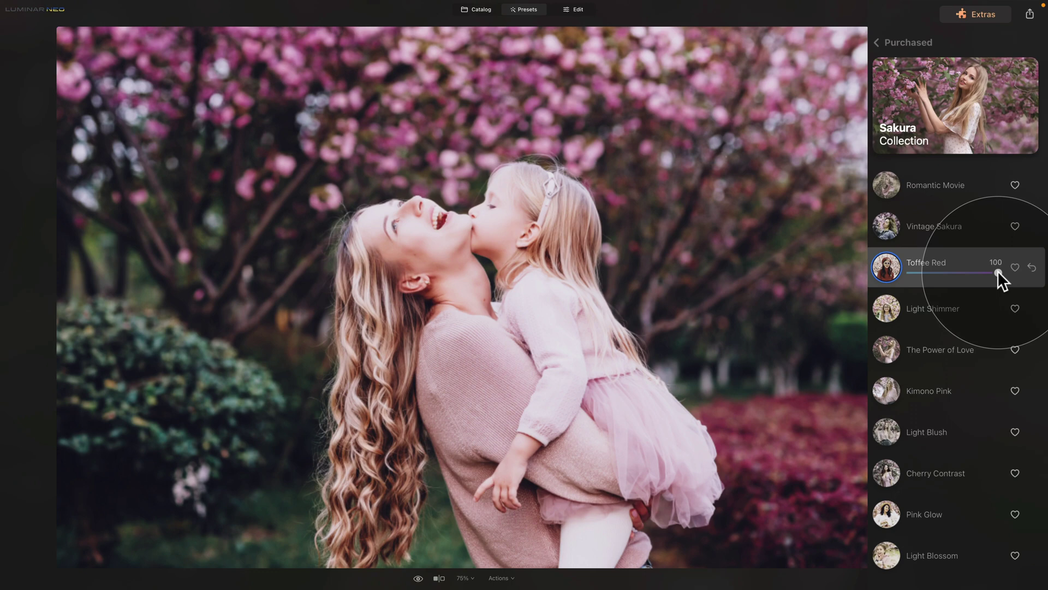
left_click_drag(997, 270, 963, 277)
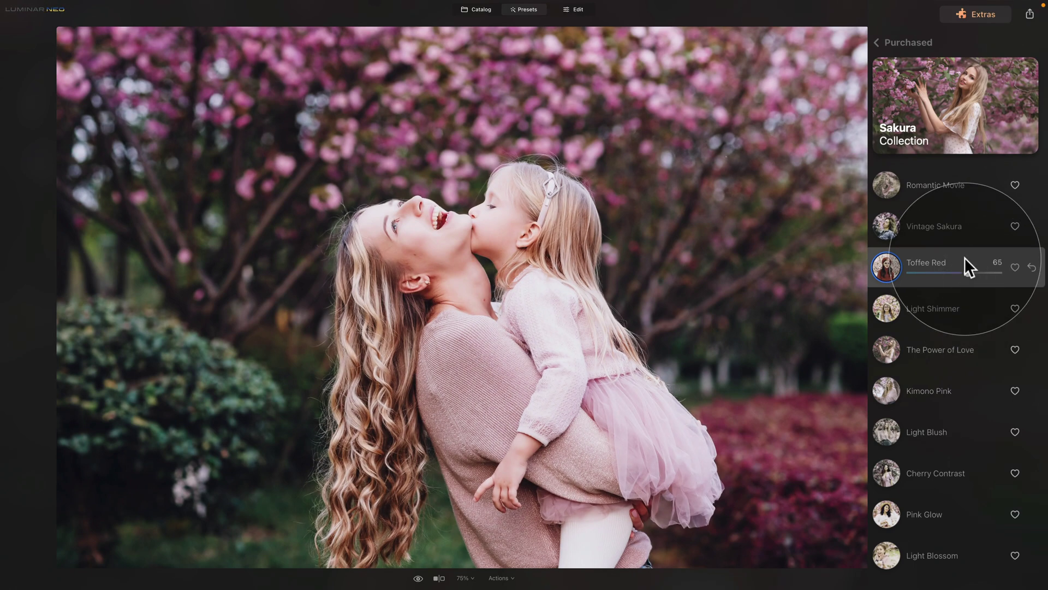
left_click(573, 11)
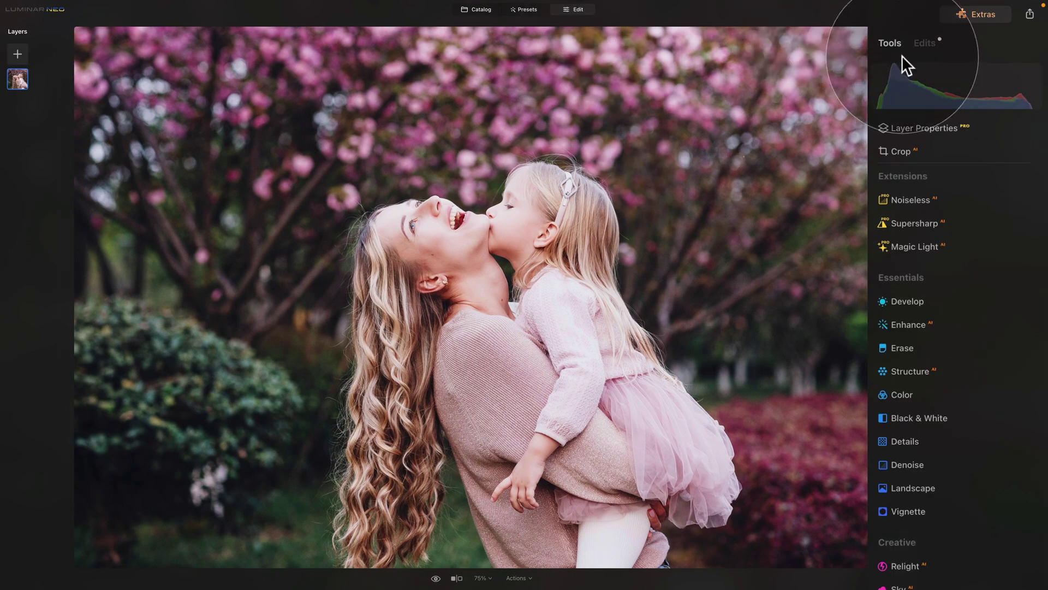
- Show the Edits list, confirming Mood is Toffee Red at amount 65
left_click(924, 43)
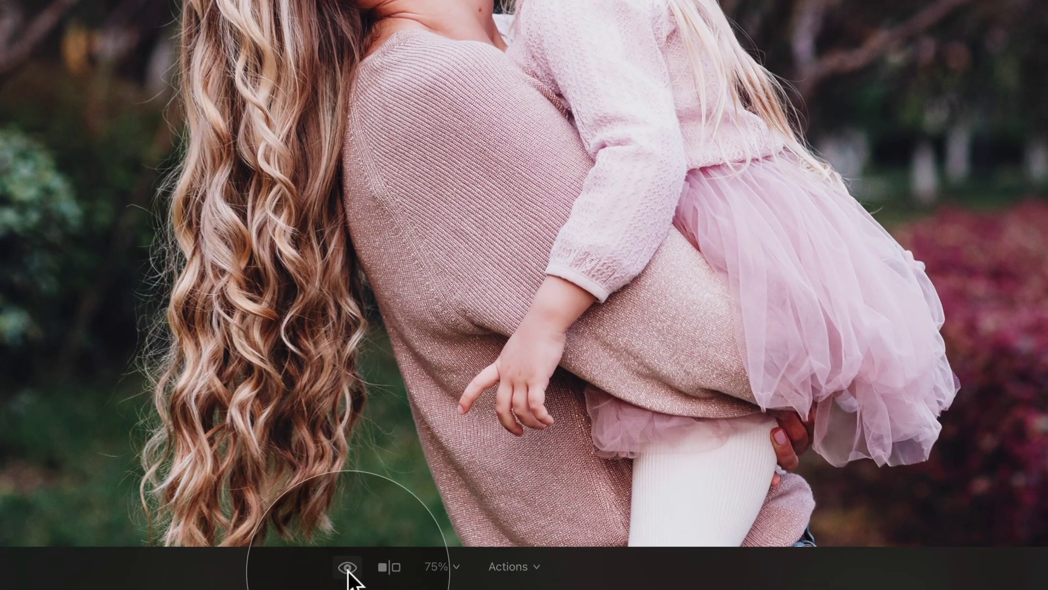
- Show the Toffee Red edit as a split before/after view with the divider near the middle
left_click(395, 568)
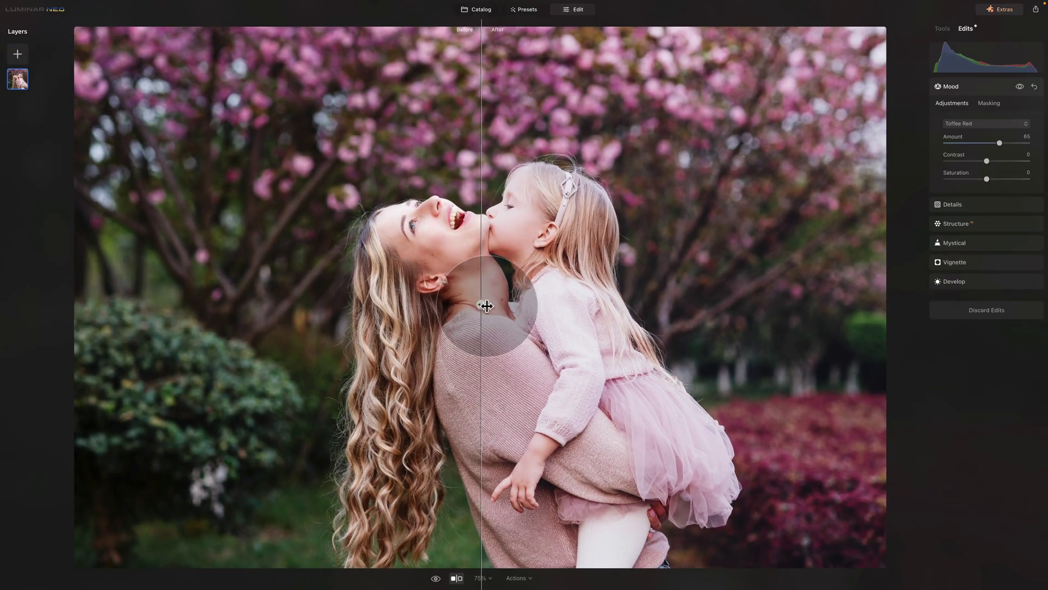
left_click_drag(486, 306, 505, 292)
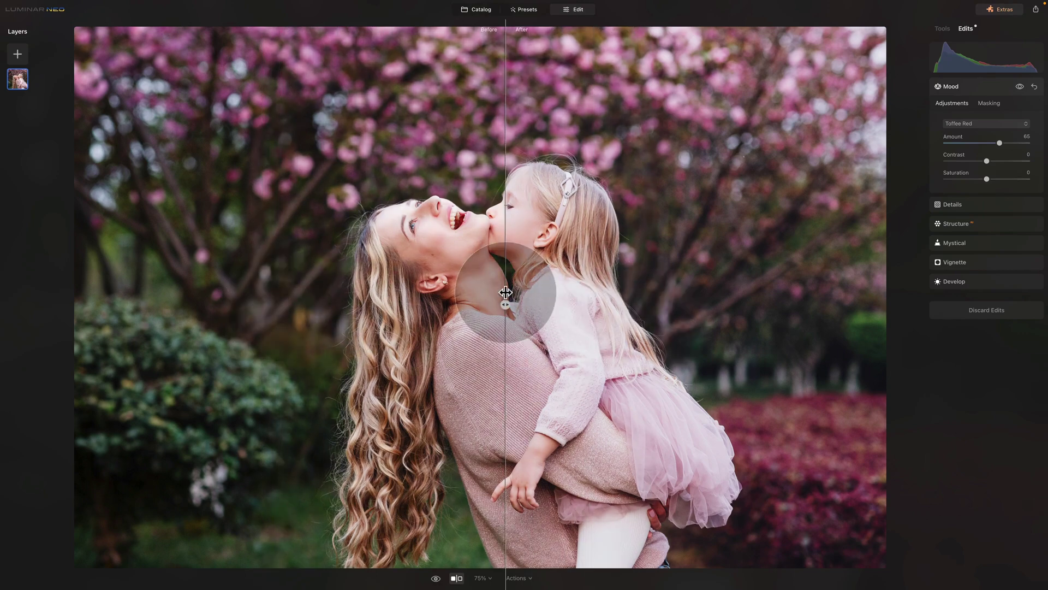